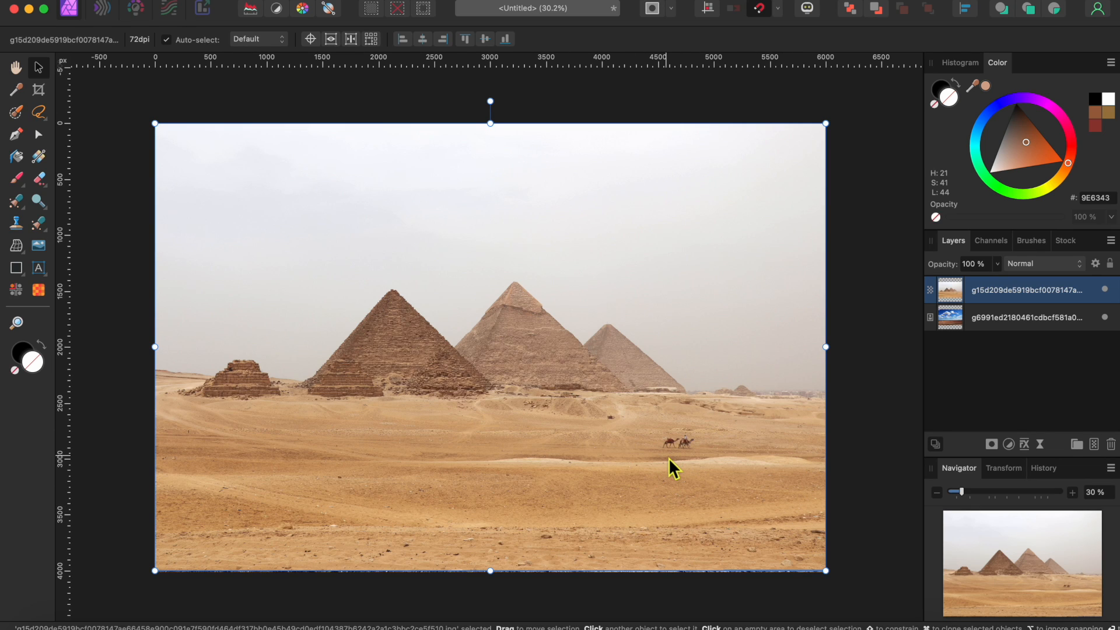
# Hide the pyramid photo layer to view the blue-sky photo beneath it, and show it again.
pyautogui.click(998, 315)
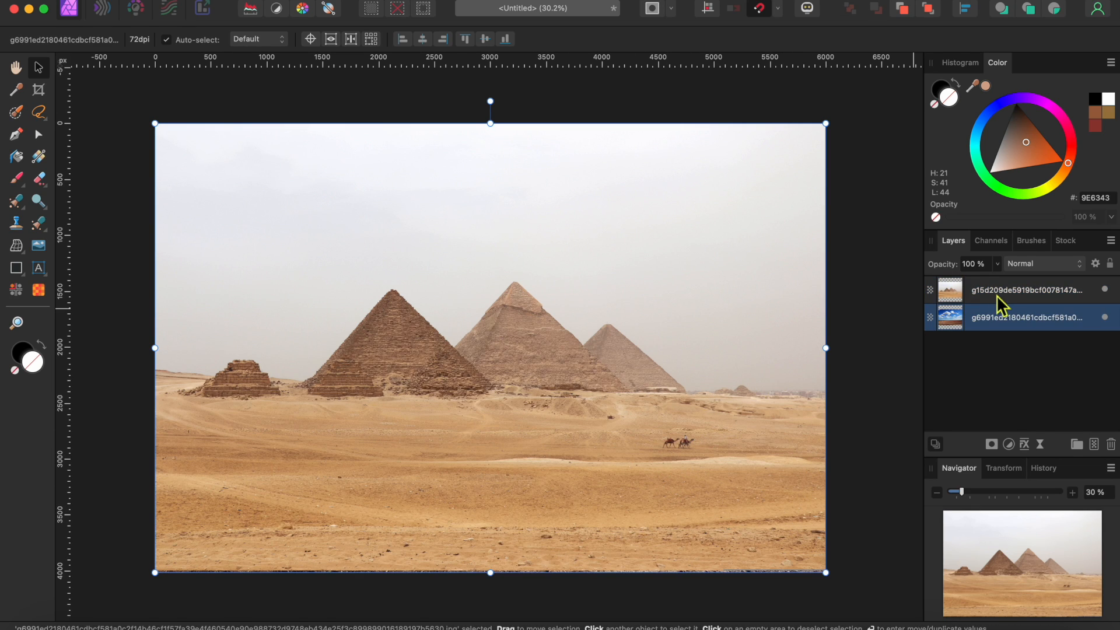
pyautogui.click(999, 303)
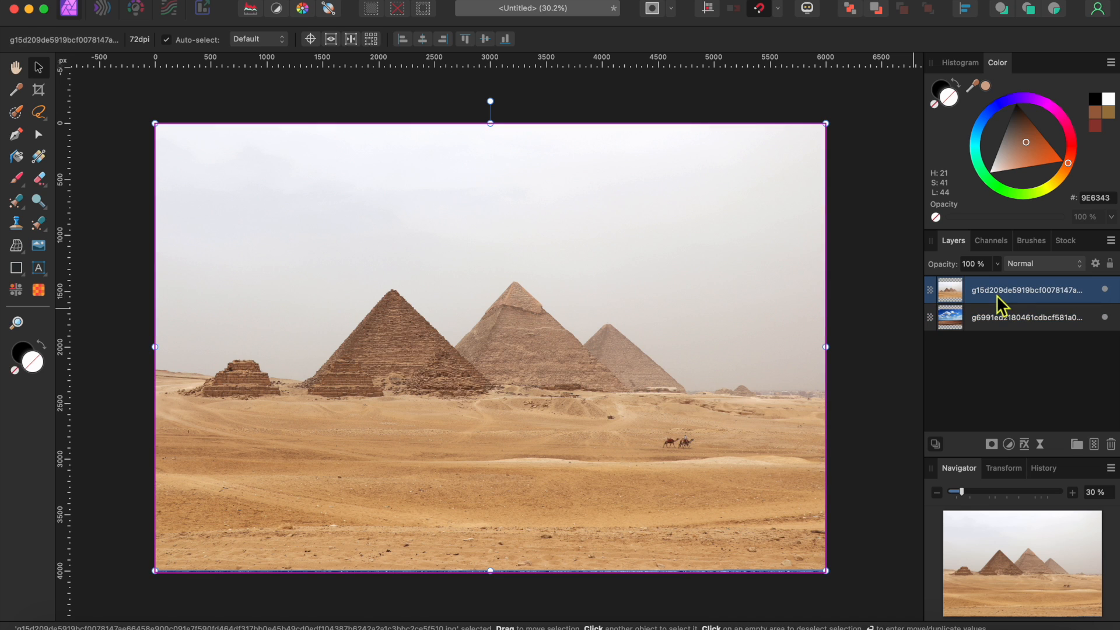
pyautogui.click(1104, 291)
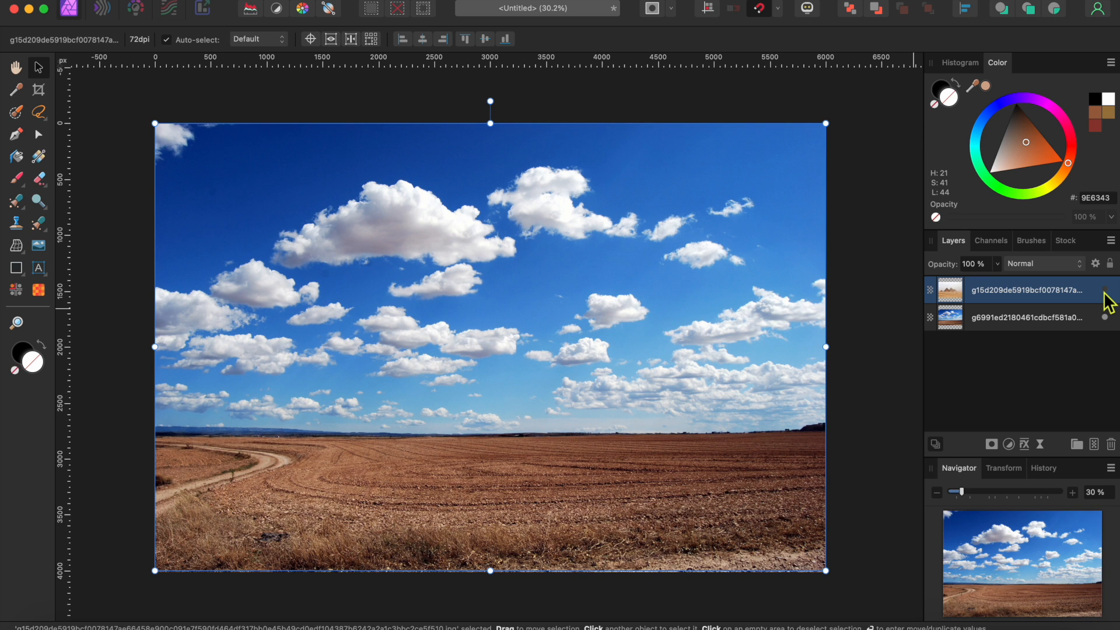
pyautogui.click(1105, 290)
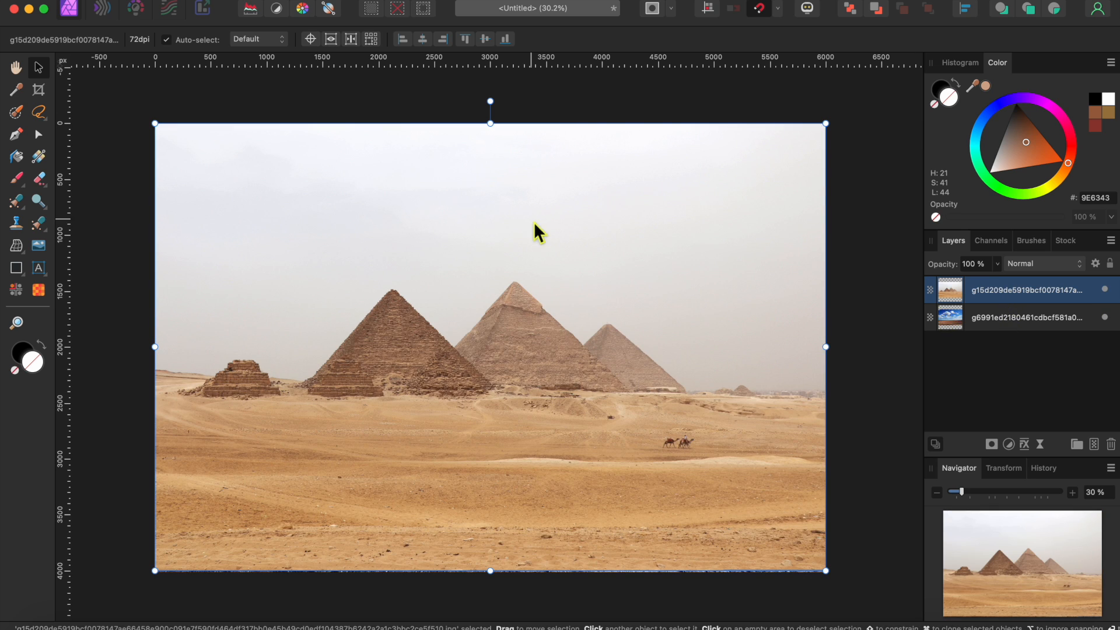
# Select the grey sky of the pyramid layer with the Selection Brush, correct the selection edge along the horizon, delete the sky and deselect.
pyautogui.click(17, 112)
pyautogui.moveTo(216, 269)
pyautogui.mouseDown()
pyautogui.moveTo(341, 239)
pyautogui.moveTo(427, 257)
pyautogui.moveTo(332, 305)
pyautogui.moveTo(229, 325)
pyautogui.moveTo(246, 188)
pyautogui.moveTo(720, 189)
pyautogui.moveTo(778, 300)
pyautogui.moveTo(463, 320)
pyautogui.mouseUp()
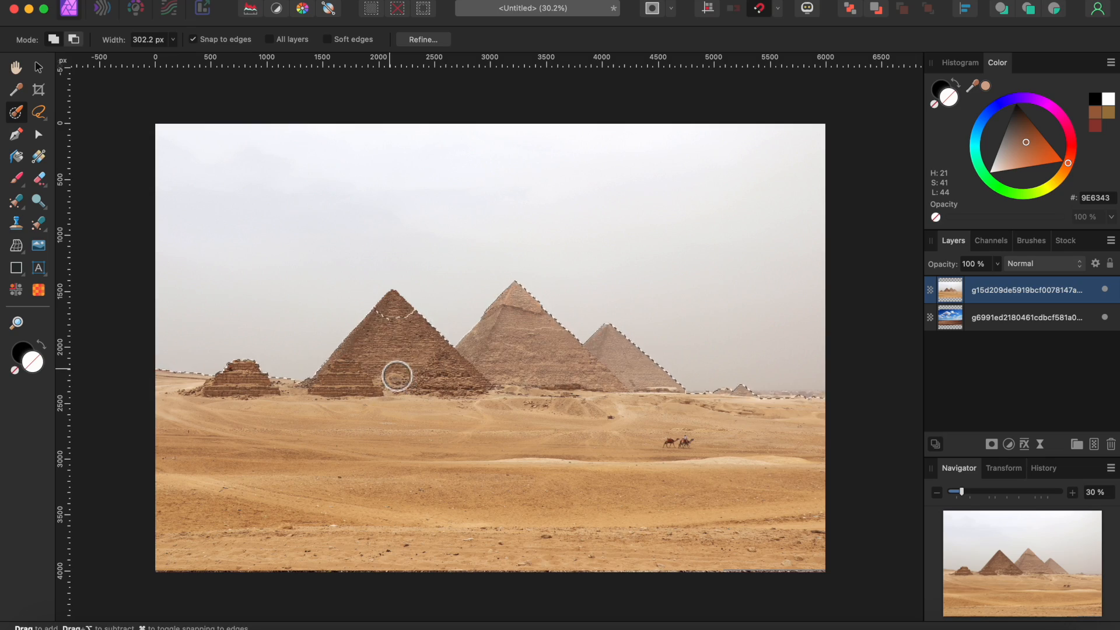
pyautogui.scroll(5, 383, 353)
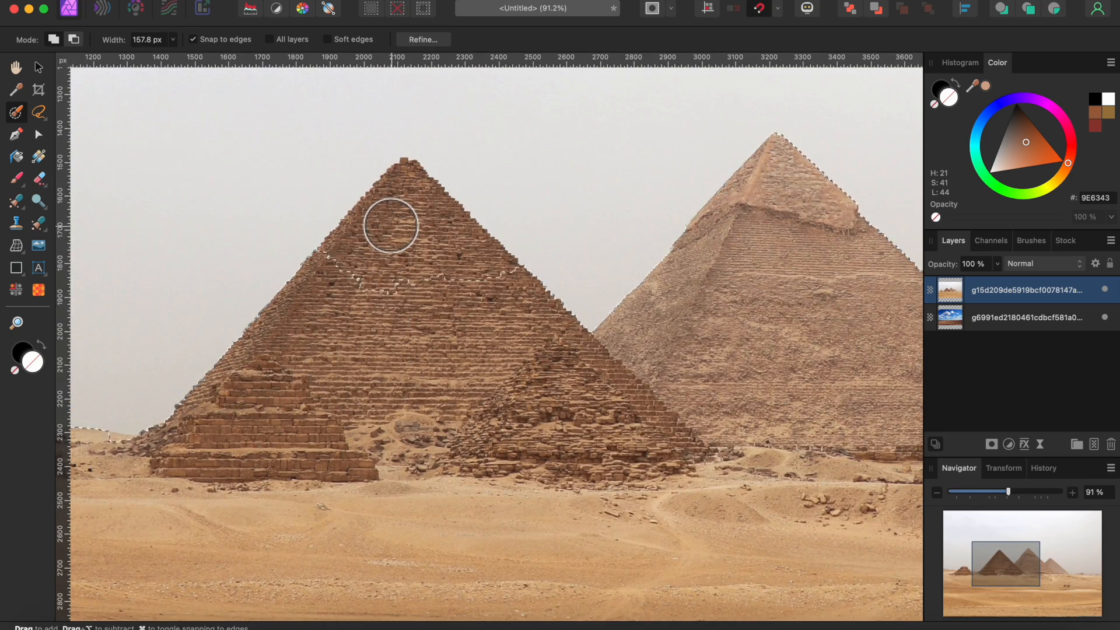
pyautogui.hscroll(5, 420, 321)
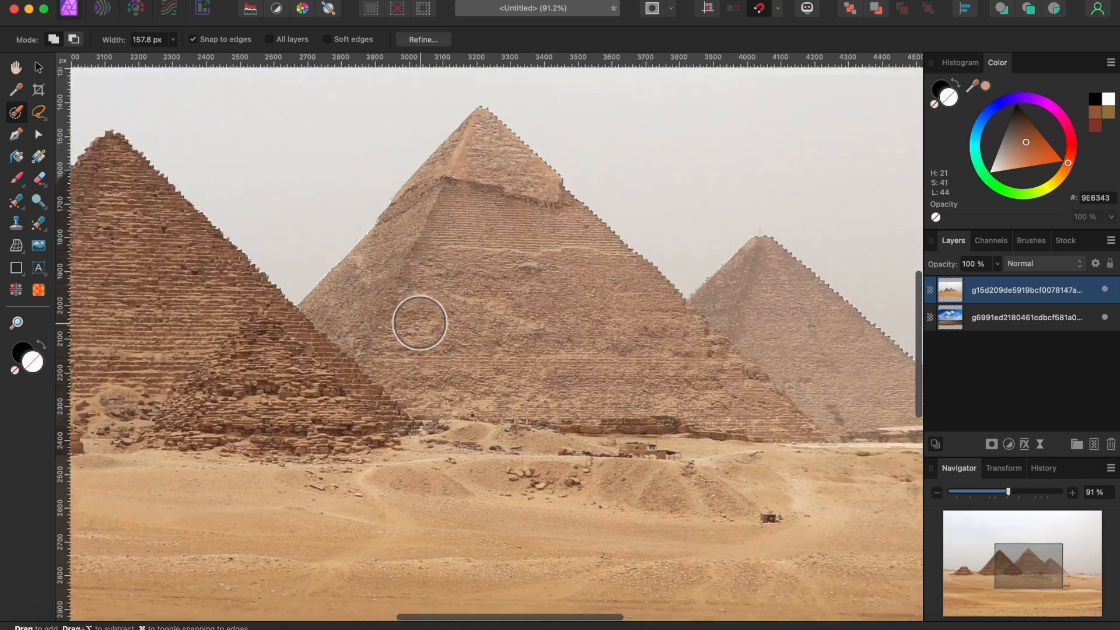
pyautogui.hscroll(10, 420, 323)
pyautogui.scroll(-2, 419, 323)
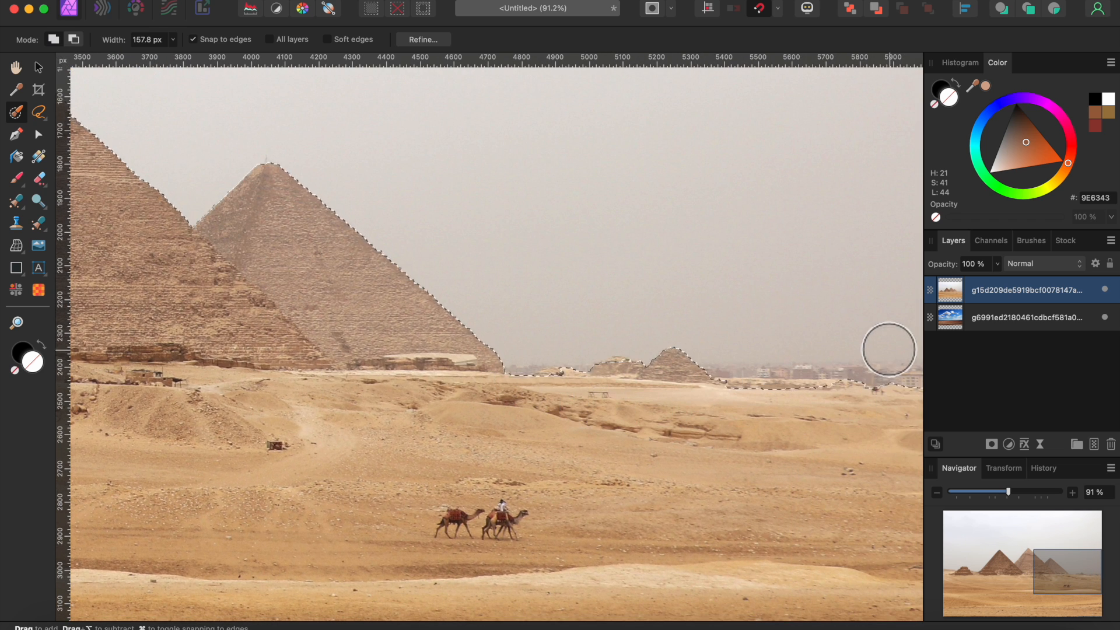
pyautogui.moveTo(873, 416)
pyautogui.mouseDown()
pyautogui.moveTo(895, 400)
pyautogui.moveTo(827, 405)
pyautogui.mouseUp()
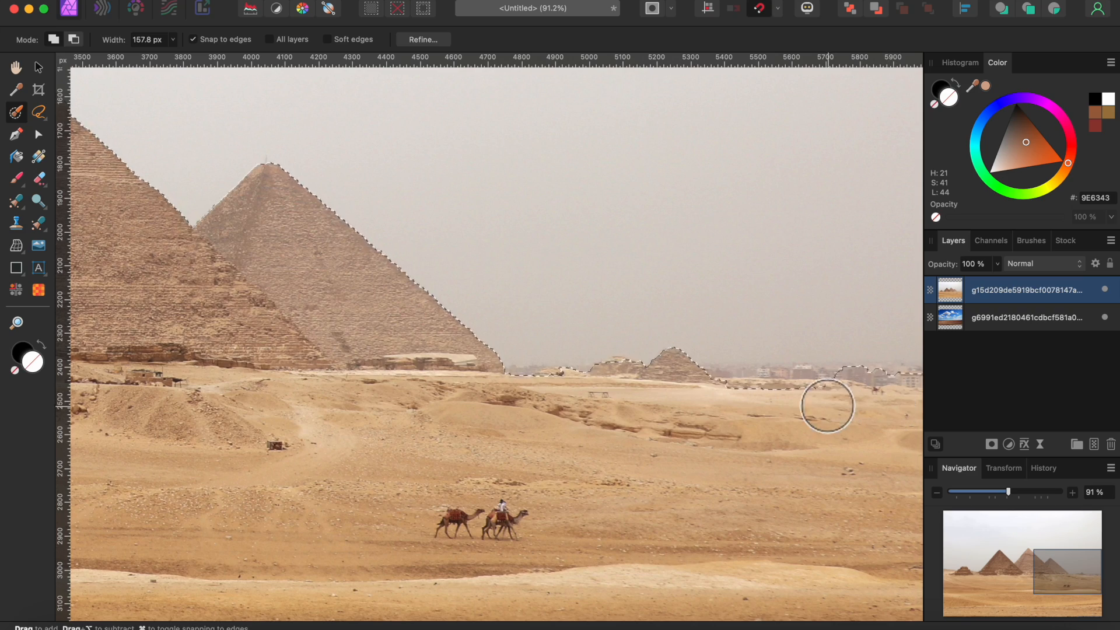
pyautogui.scroll(-5, 525, 397)
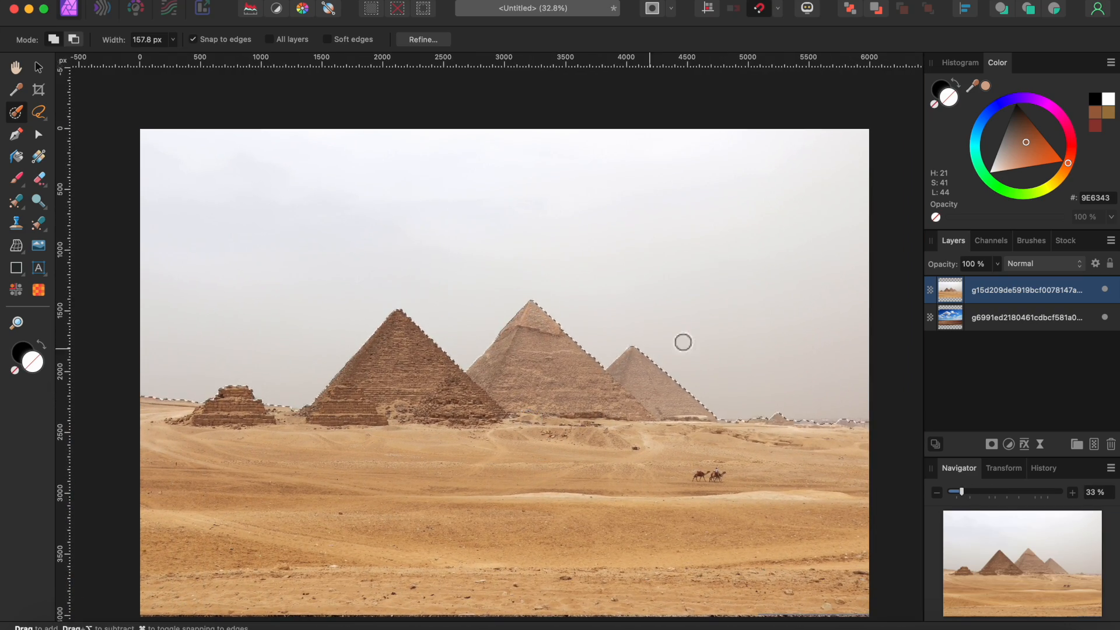
pyautogui.press('Delete')
pyautogui.press('super+d')
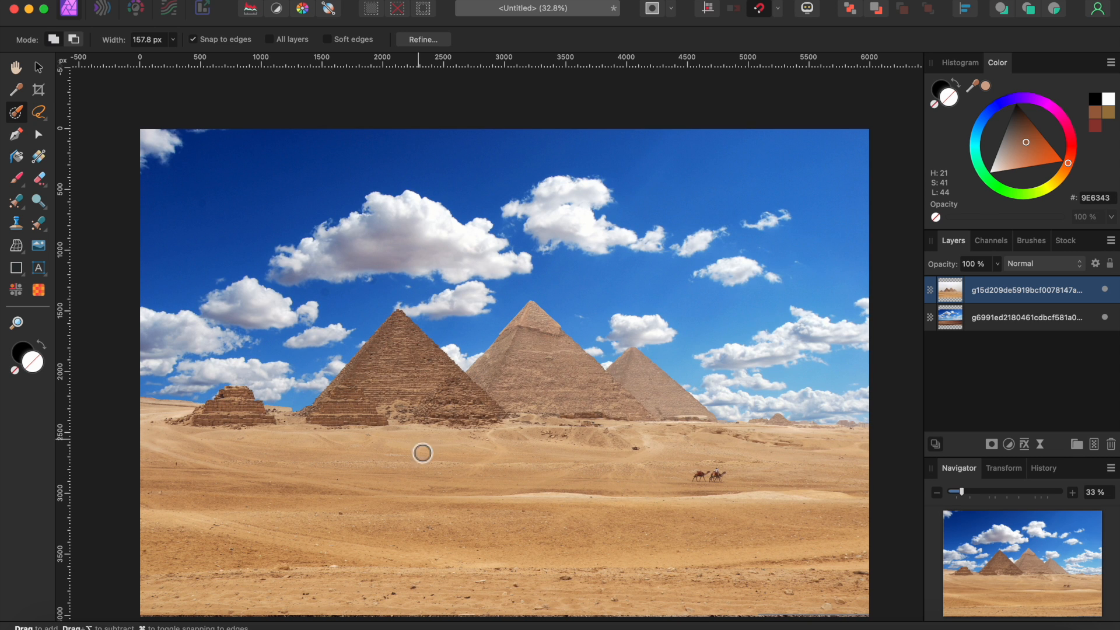
# Add an HSL adjustment nested inside the pyramid layer, with saturation shift 29% and luminosity shift -11%.
pyautogui.scroll(-1, 603, 346)
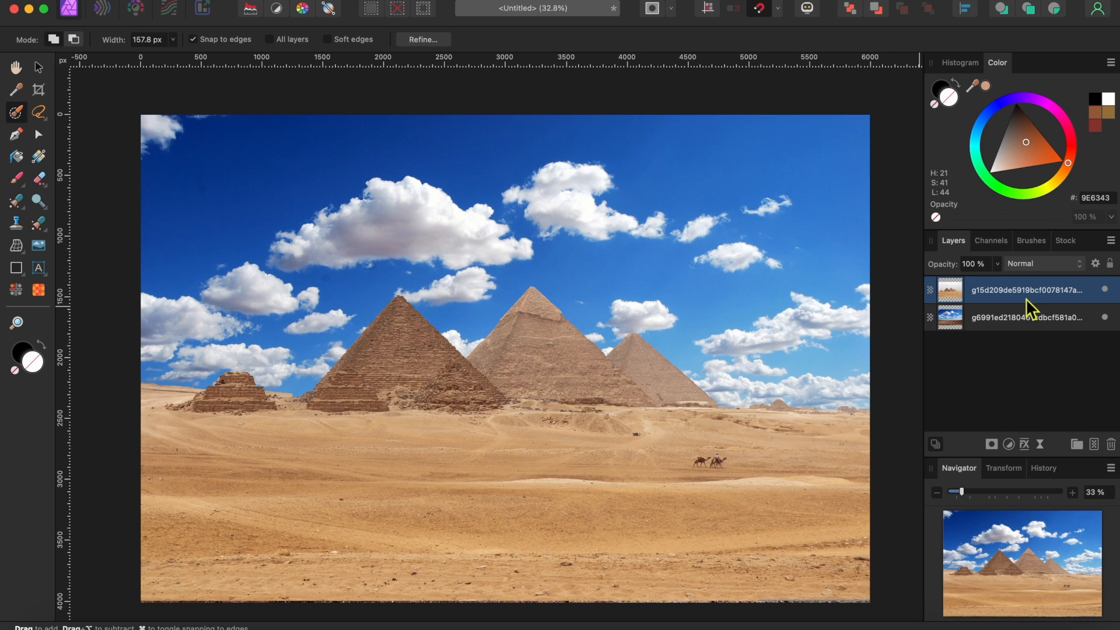
pyautogui.click(1008, 445)
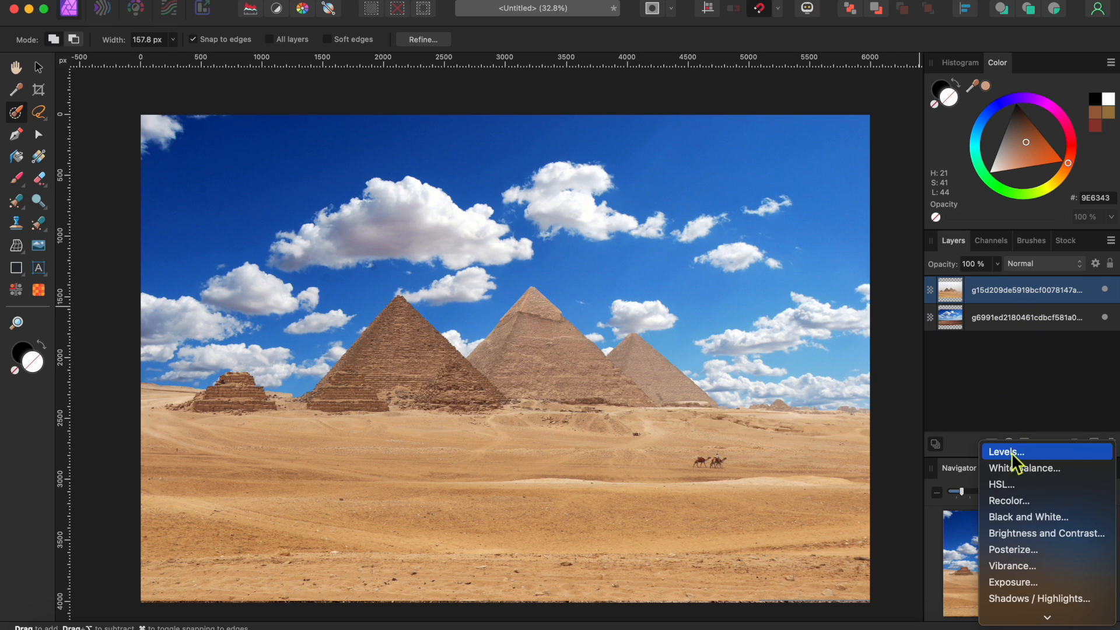
pyautogui.click(1008, 482)
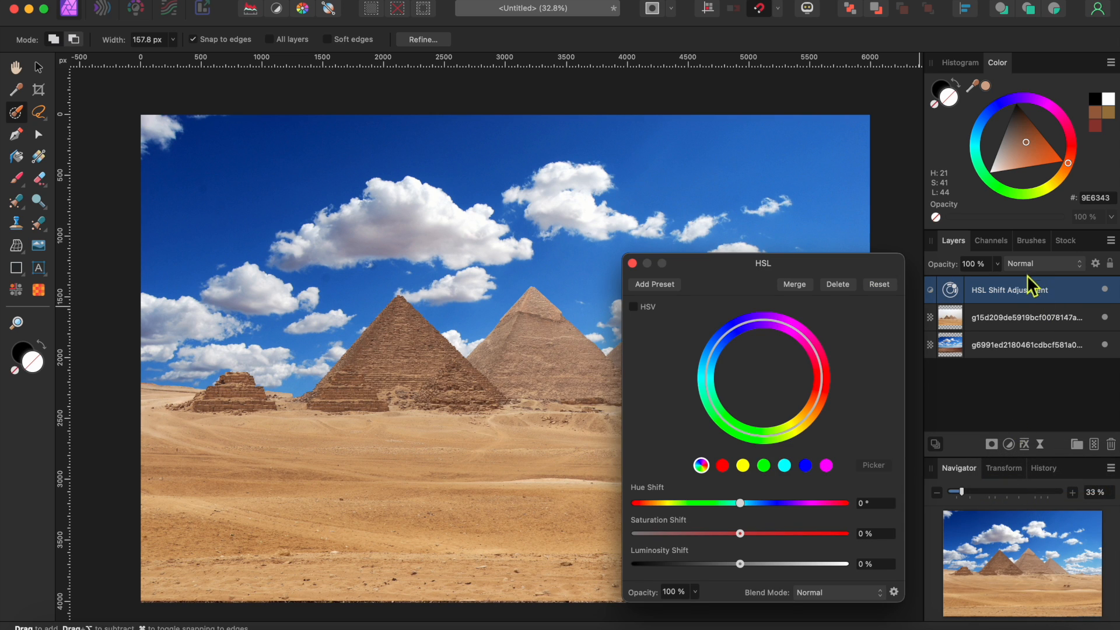
pyautogui.moveTo(1020, 299); pyautogui.dragTo(1049, 330)
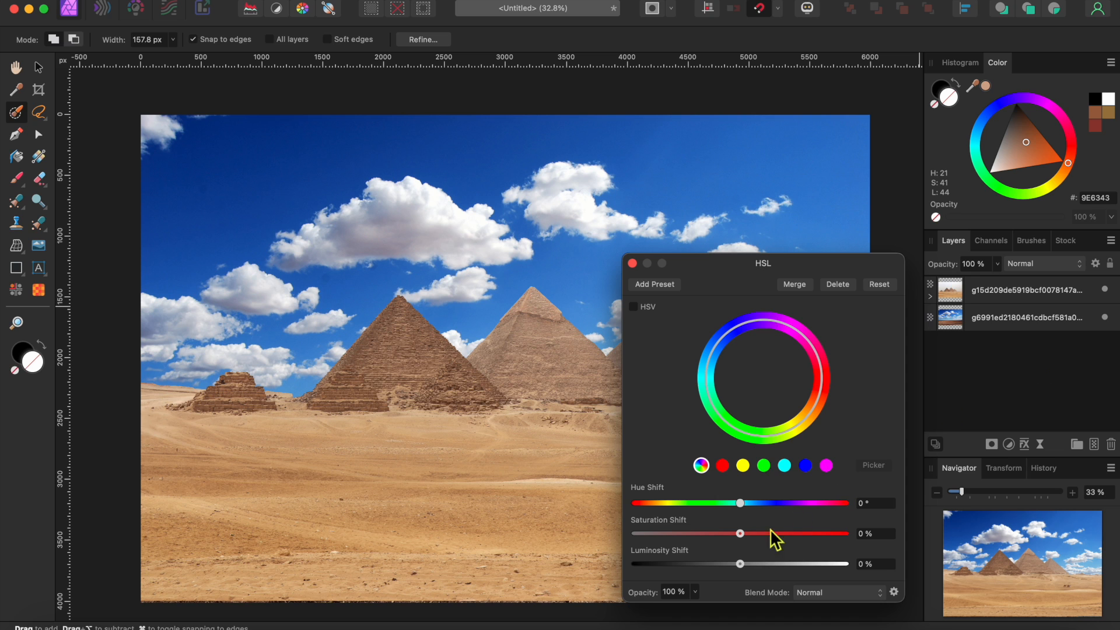
pyautogui.moveTo(741, 564); pyautogui.dragTo(770, 534)
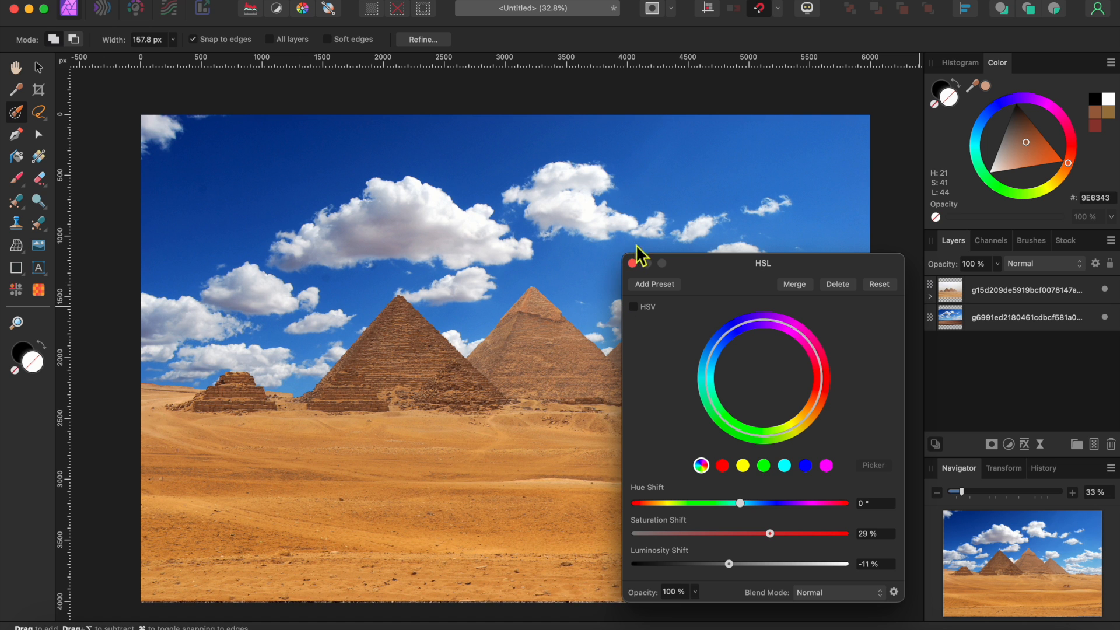
pyautogui.click(633, 264)
pyautogui.scroll(-3, 575, 334)
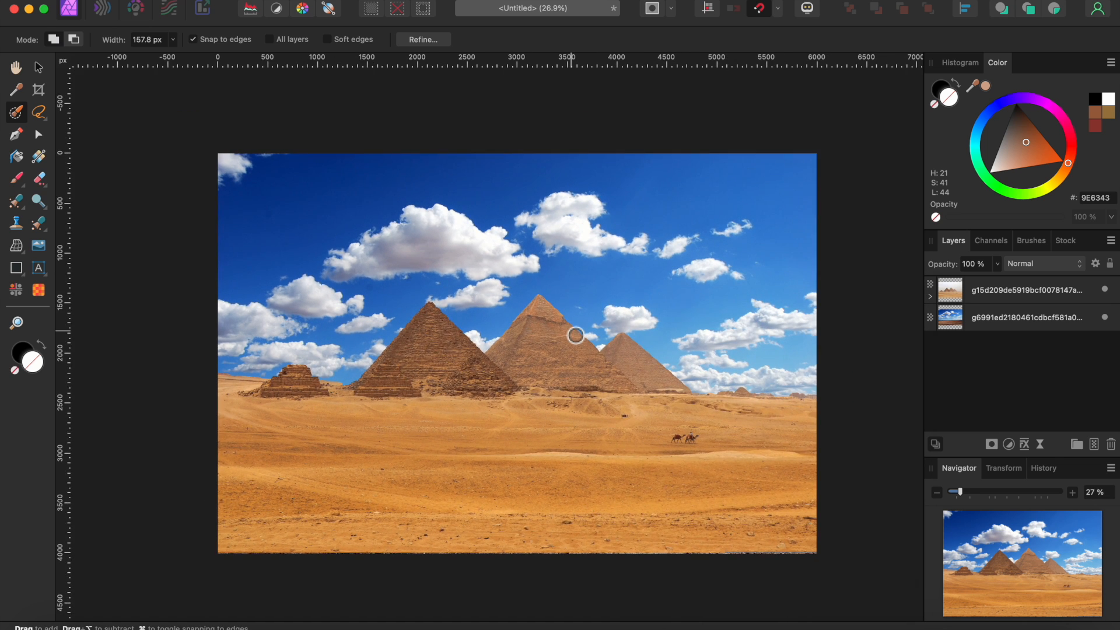
# Extend the canvas below the photo with the Crop tool to 6000 x 4852 px and apply it.
pyautogui.scroll(-3, 575, 334)
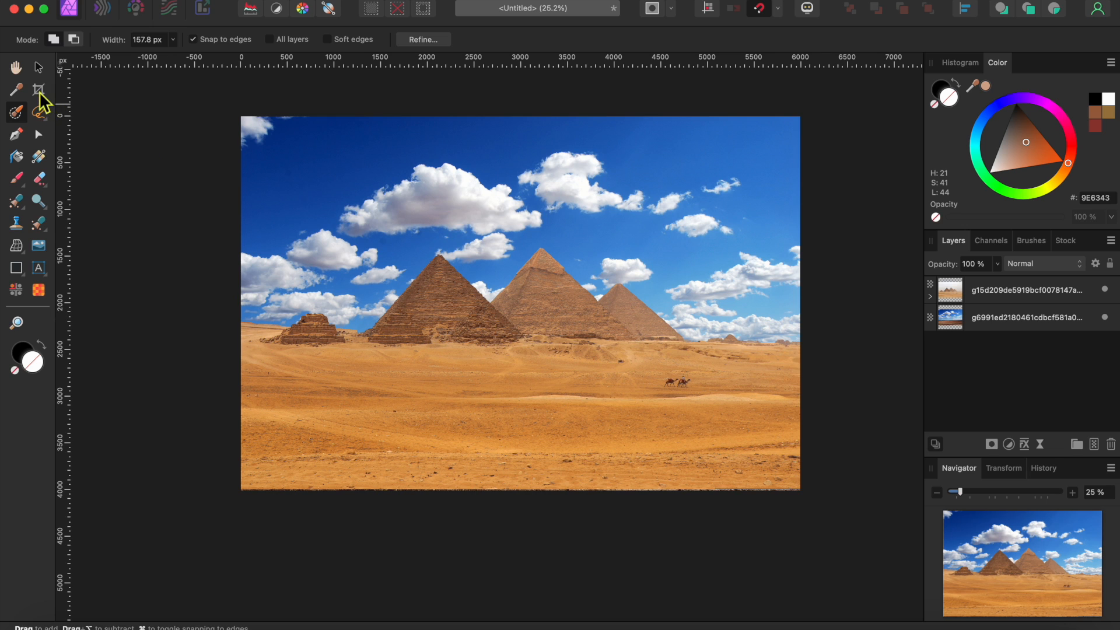
pyautogui.click(42, 101)
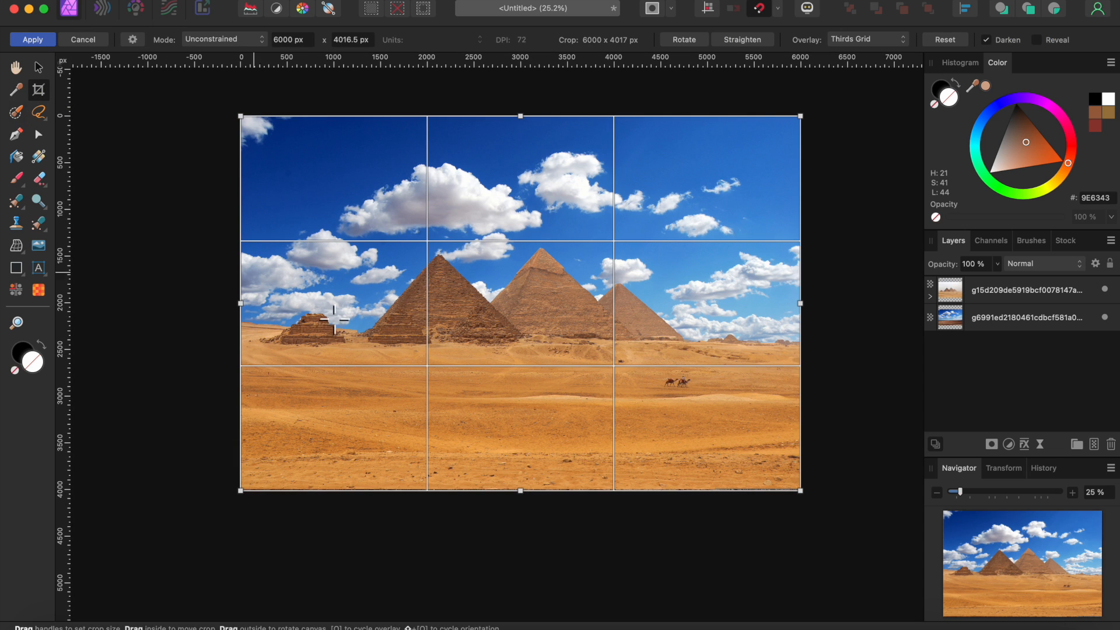
pyautogui.moveTo(525, 501); pyautogui.dragTo(533, 577)
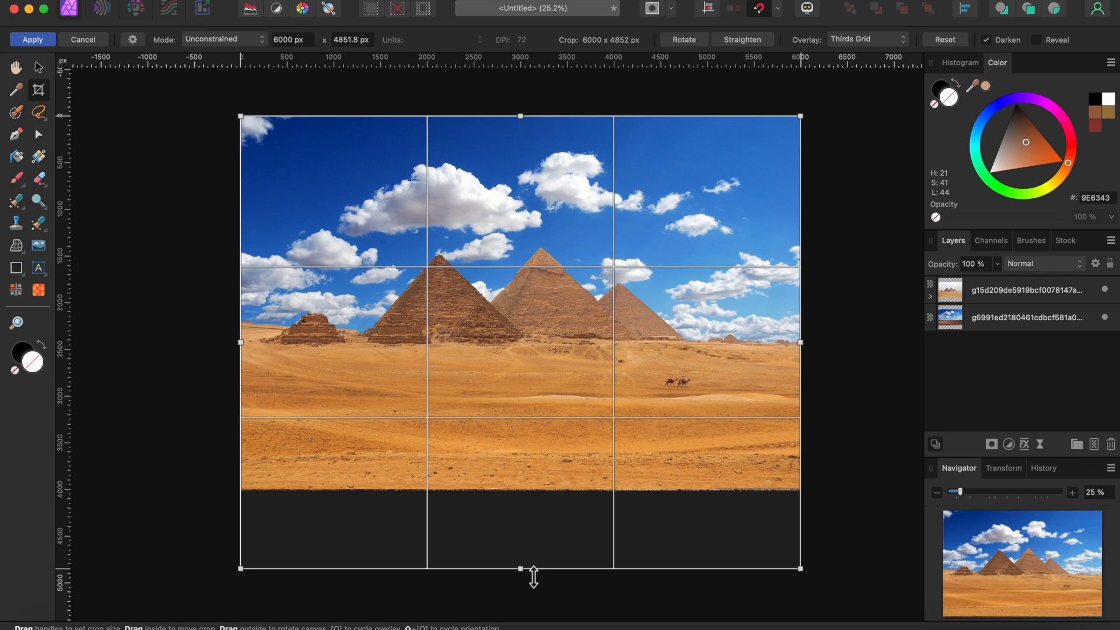
pyautogui.scroll(-1, 619, 492)
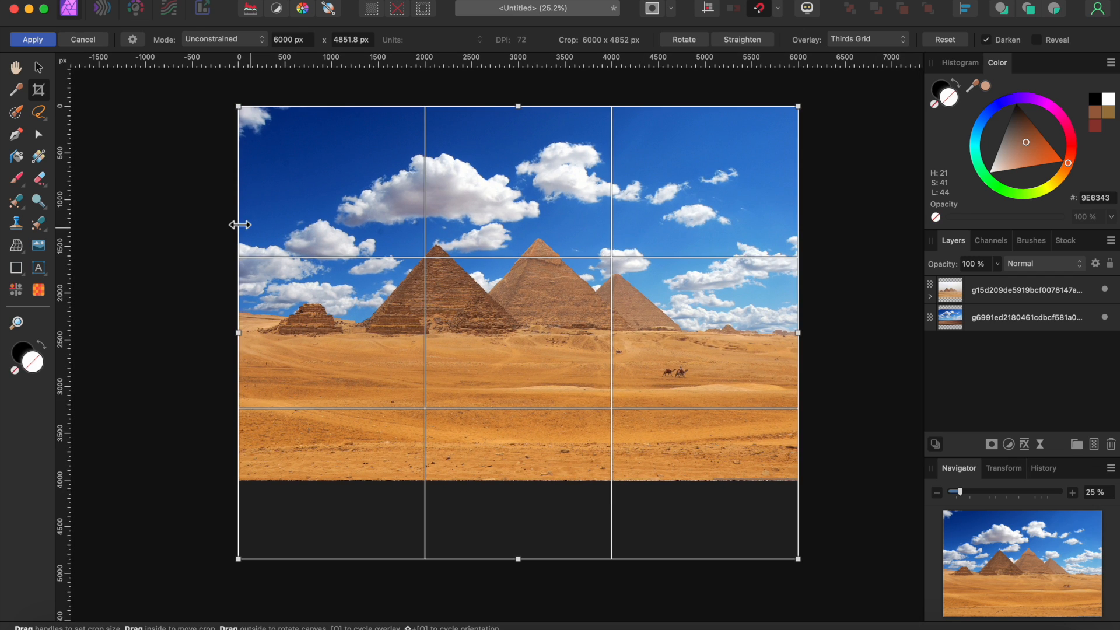
pyautogui.click(30, 41)
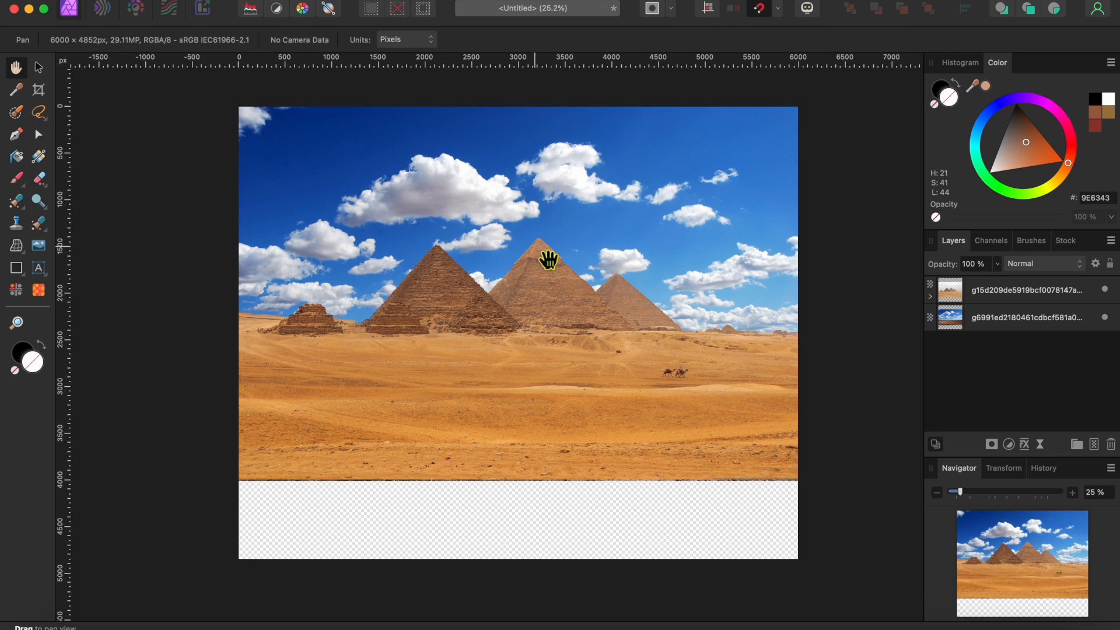
# Group the pyramid layer and the blue-sky layer together.
pyautogui.click(1031, 319)
pyautogui.keyDown('shift'); pyautogui.click(1021, 302); pyautogui.keyUp('shift')
pyautogui.rightClick(1018, 301)
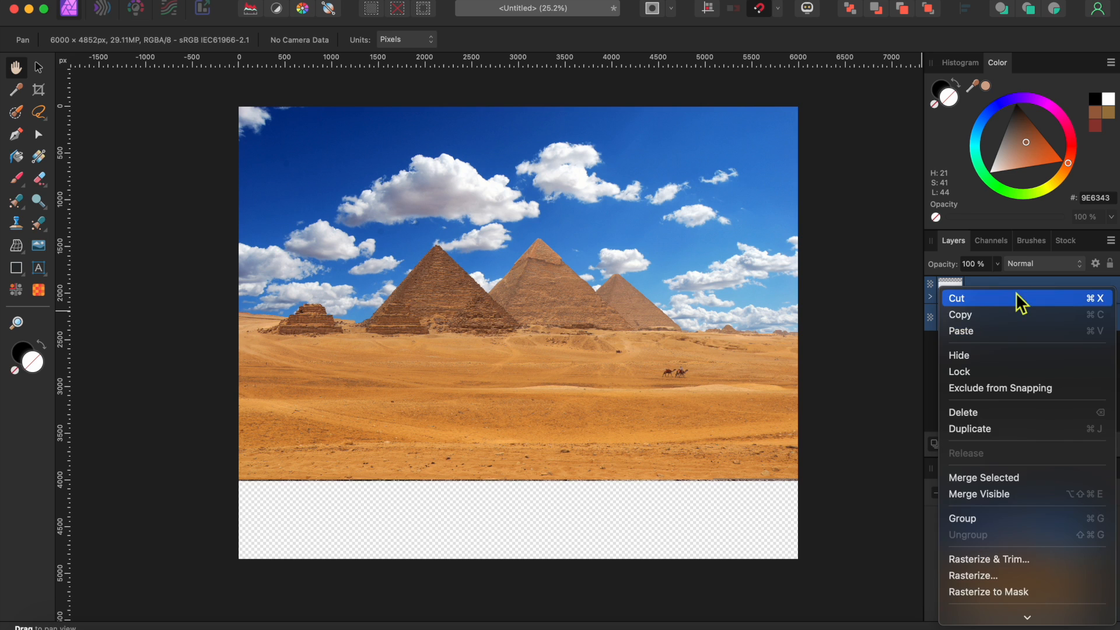
pyautogui.click(984, 519)
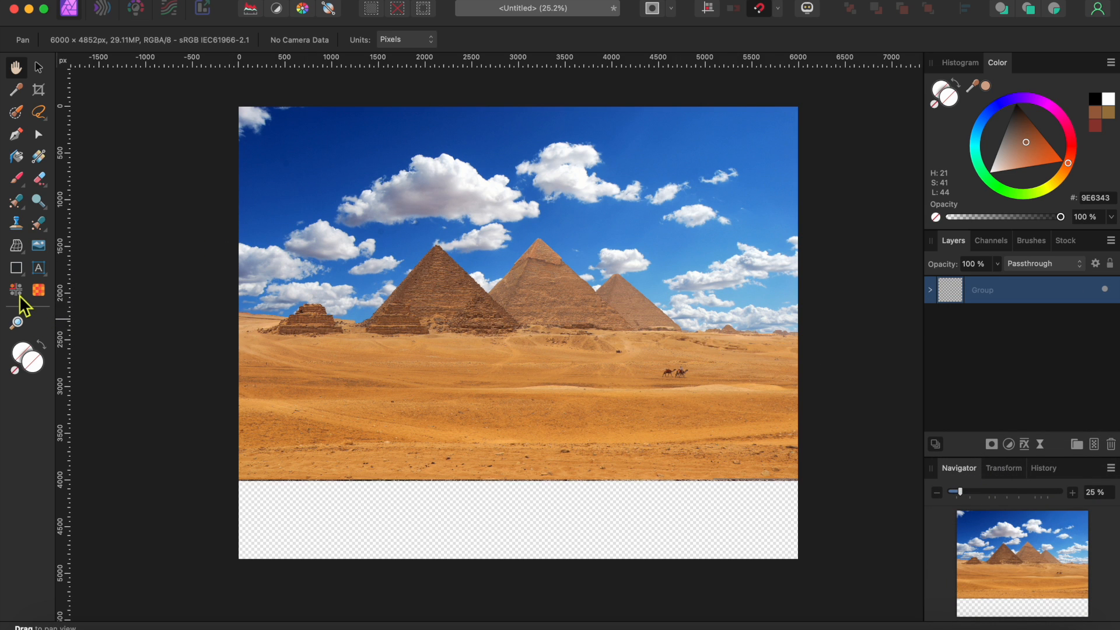
# Customize the toolbox by replacing the orange tool beside the Mirror tool with the Place Image tool.
pyautogui.click(642, 1)
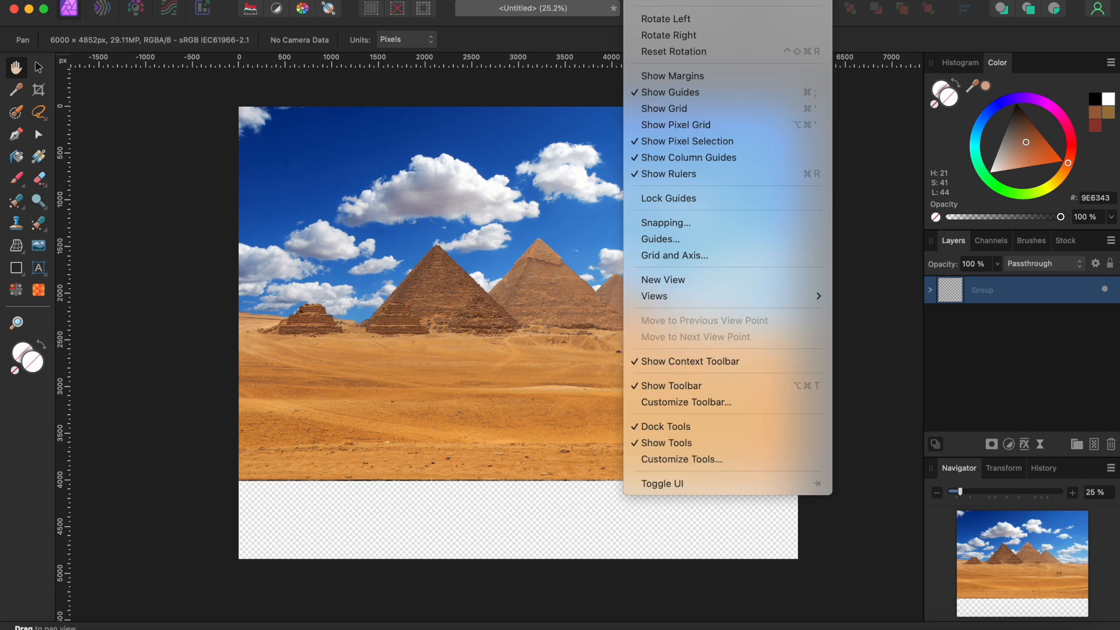
pyautogui.click(652, 460)
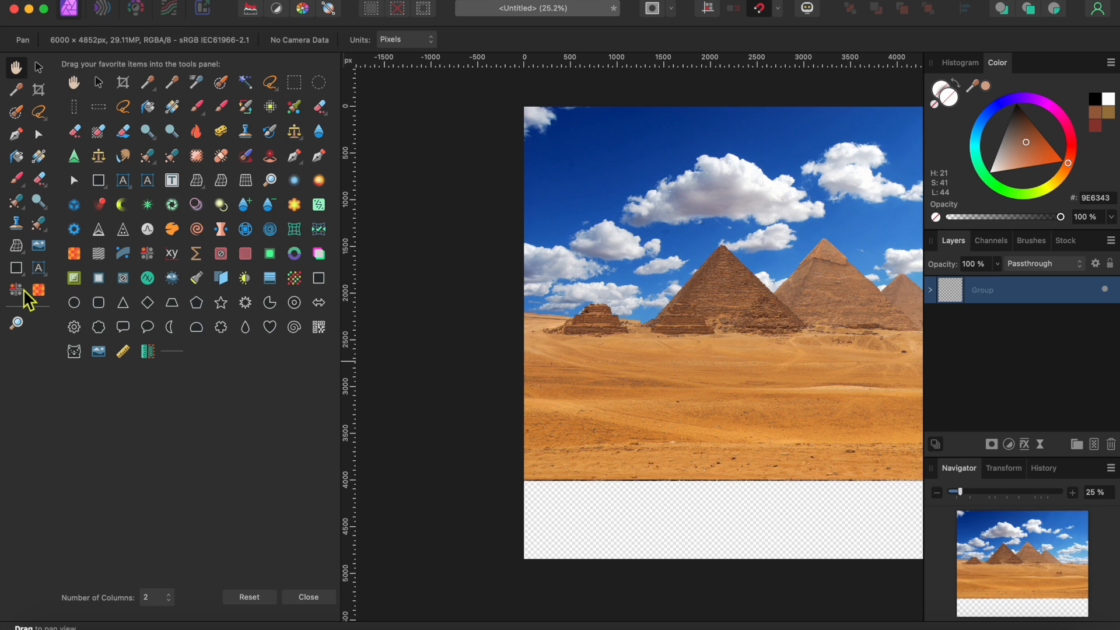
pyautogui.moveTo(24, 300); pyautogui.dragTo(138, 280)
pyautogui.moveTo(99, 350); pyautogui.dragTo(47, 293)
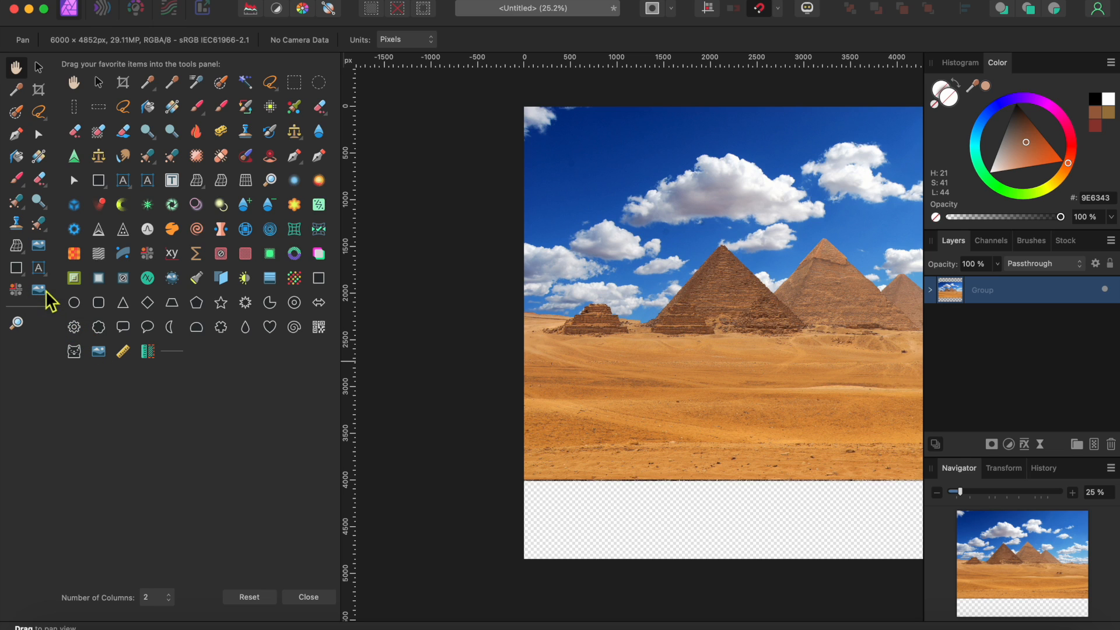
pyautogui.click(317, 600)
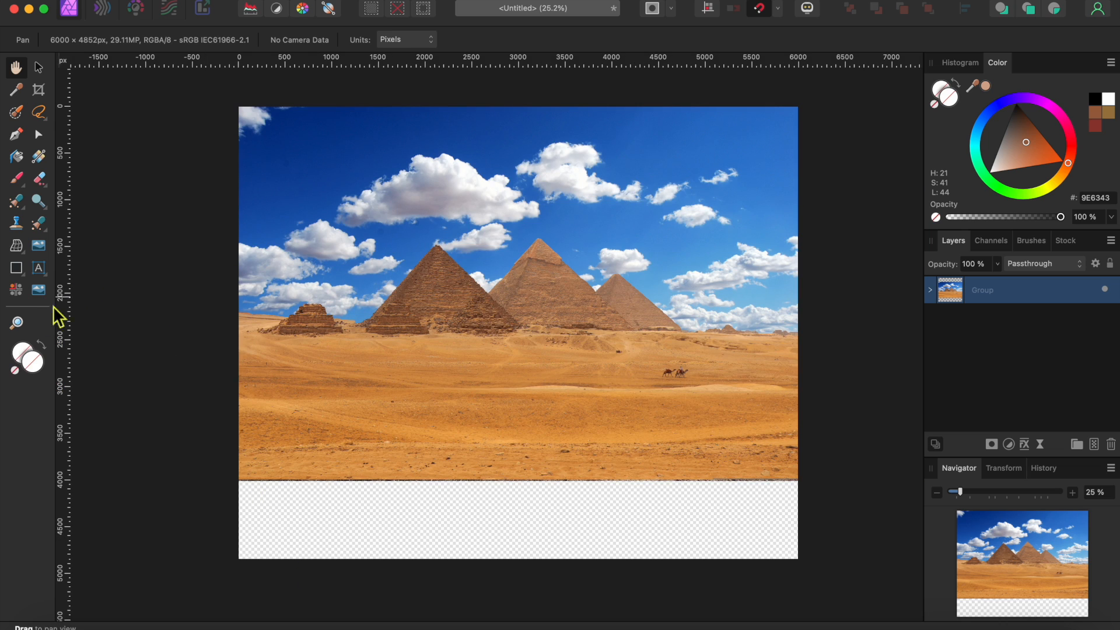
# Apply the Mirror filter to the group with 1 mirror and input and output angles of 0°.
pyautogui.click(16, 290)
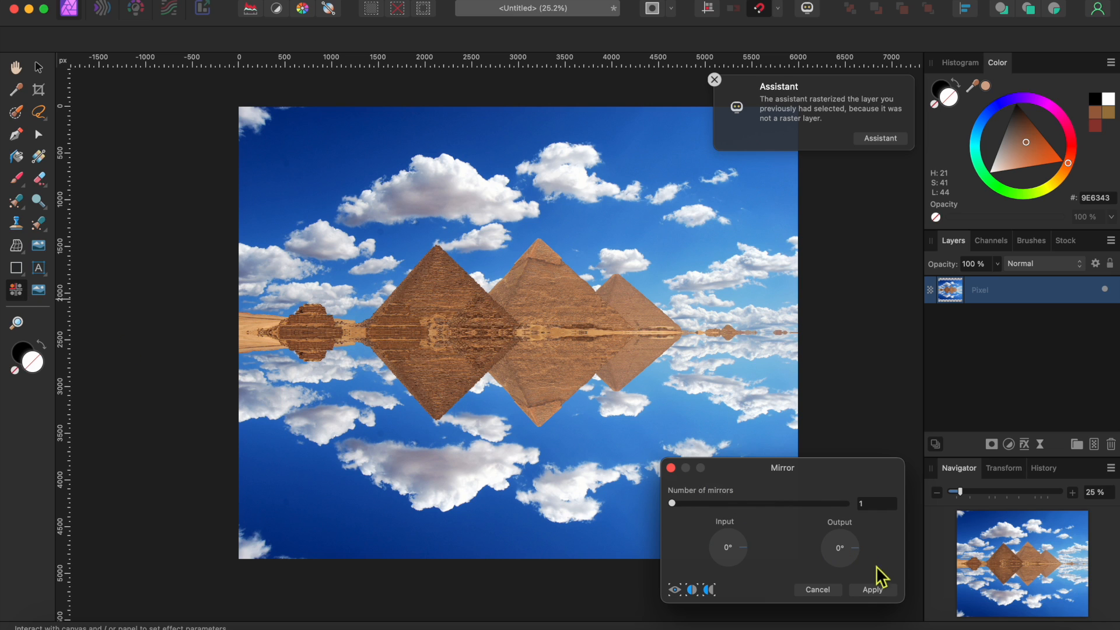
pyautogui.click(874, 589)
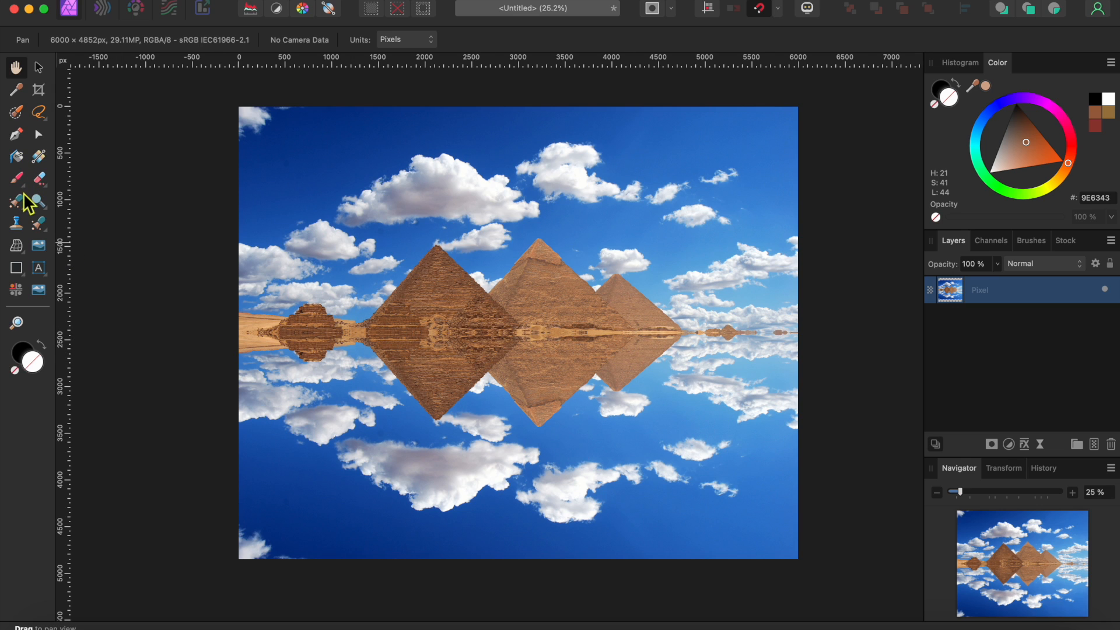
# Draw a straight Pen line across the full image width along the reflection's horizon and set its stroke width to 20 pt.
pyautogui.click(16, 135)
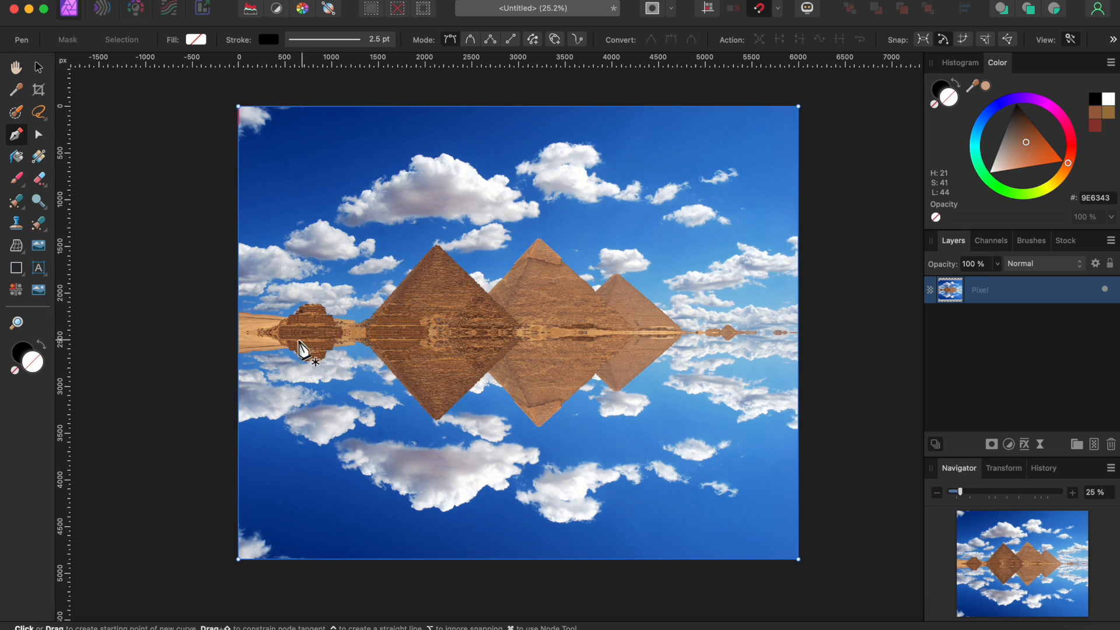
pyautogui.click(238, 332)
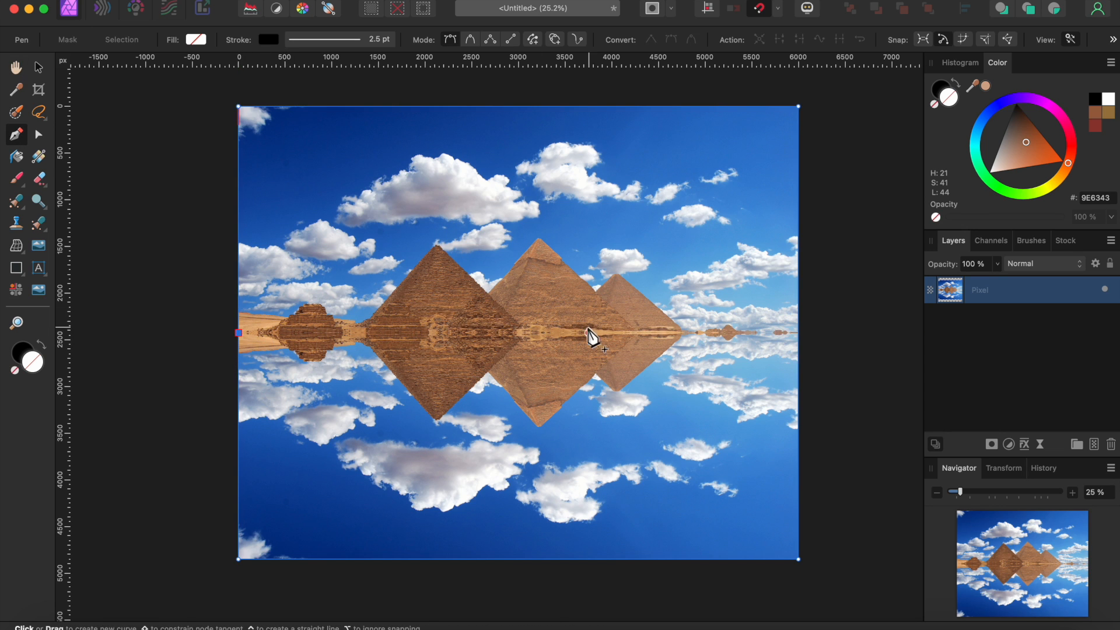
pyautogui.click(797, 332)
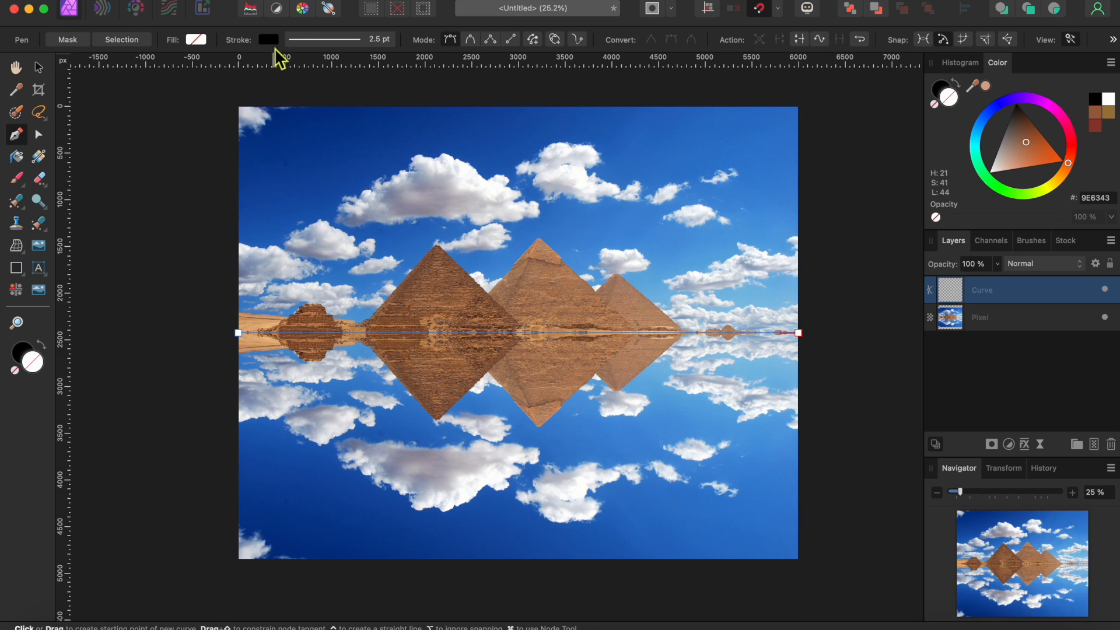
pyautogui.click(307, 39)
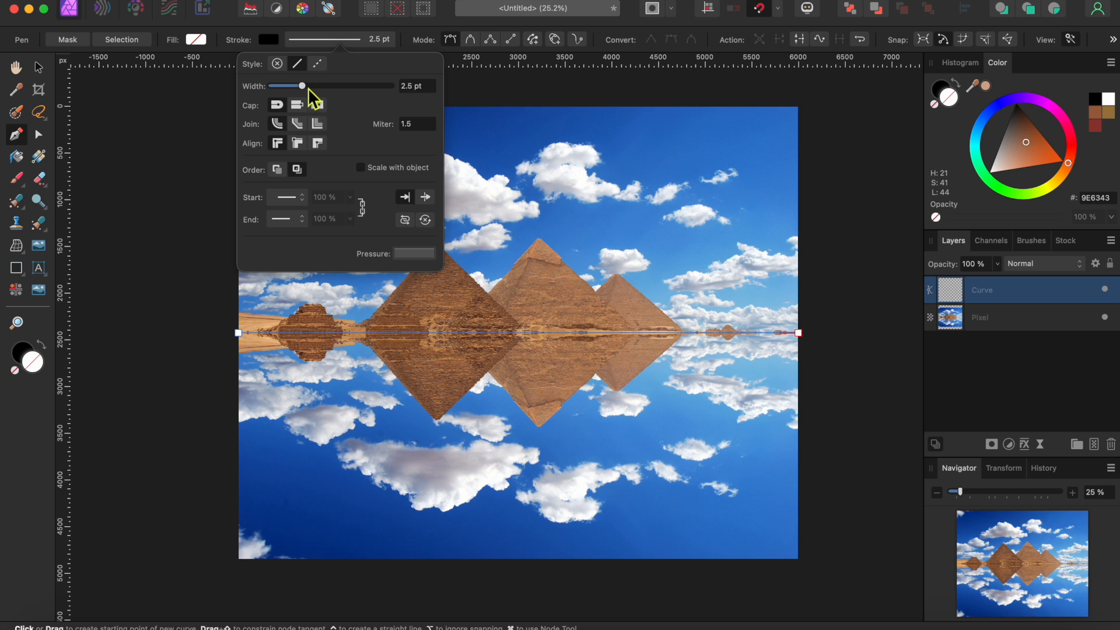
pyautogui.moveTo(305, 85); pyautogui.dragTo(338, 93)
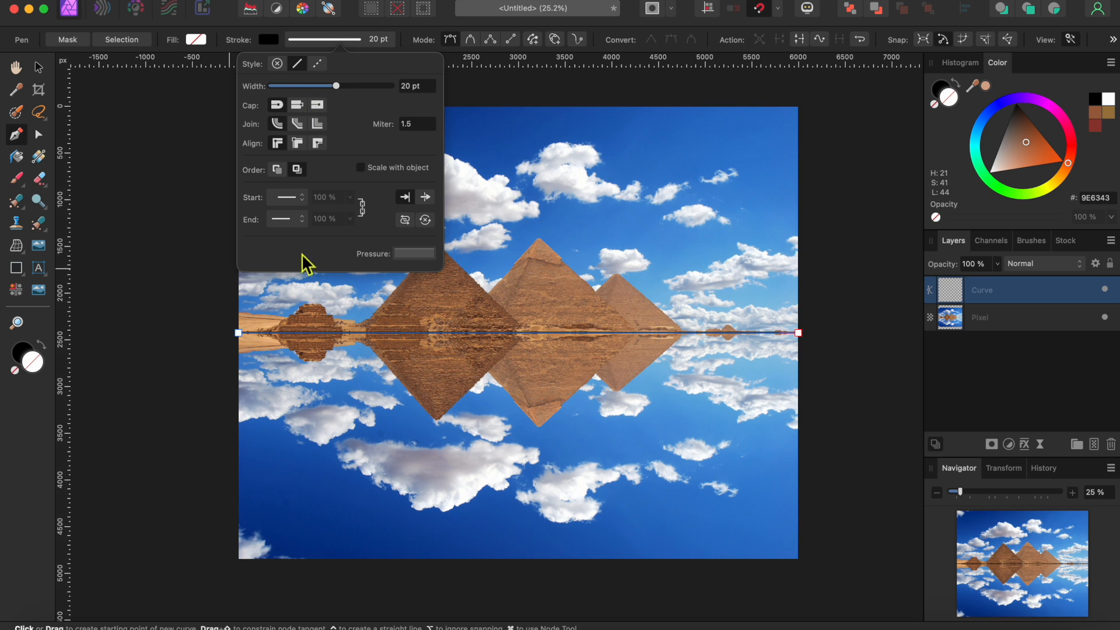
# Finish editing the horizon line's stroke and deselect the line.
pyautogui.click(214, 299)
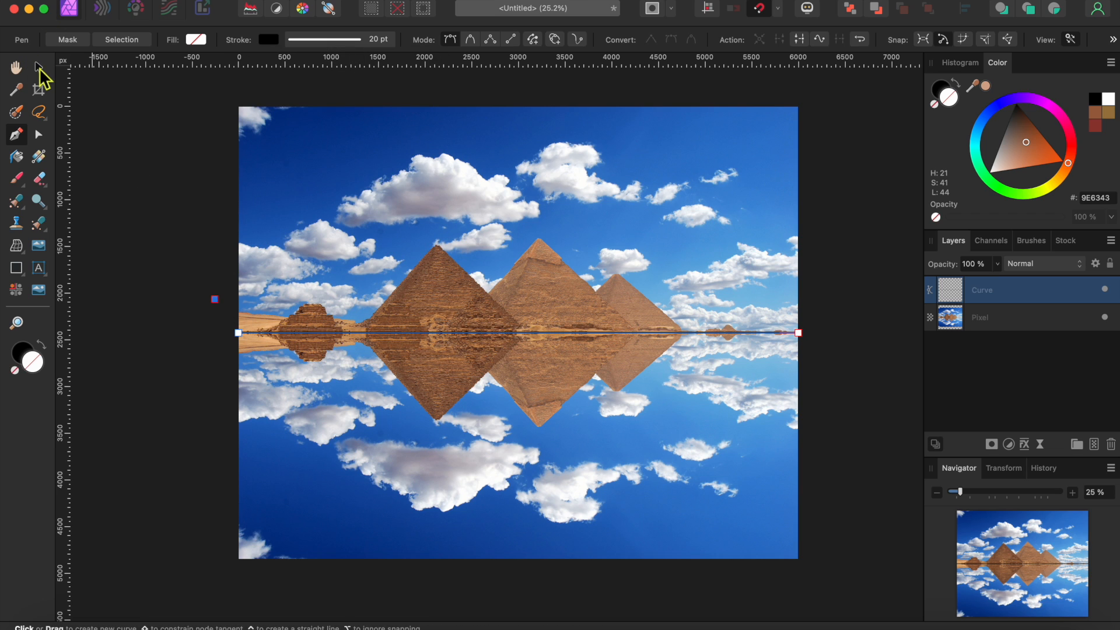
pyautogui.click(40, 69)
pyautogui.click(167, 226)
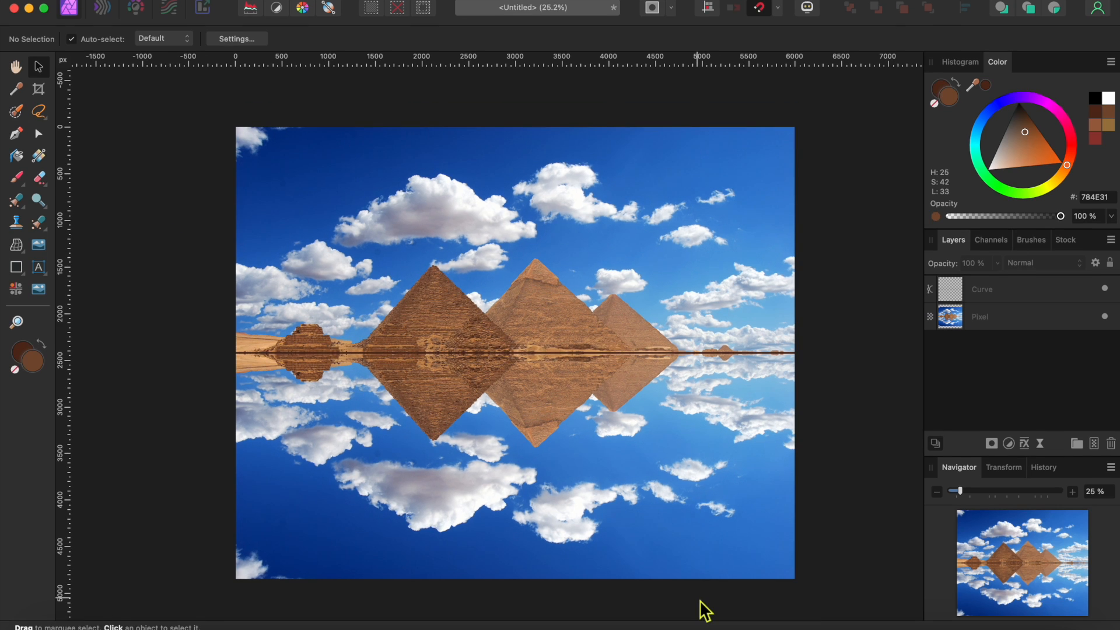
# Place sea-7086932_1920.jpg about 5100 px wide over the canvas and shift it toward the image's middle.
pyautogui.click(38, 290)
pyautogui.click(454, 226)
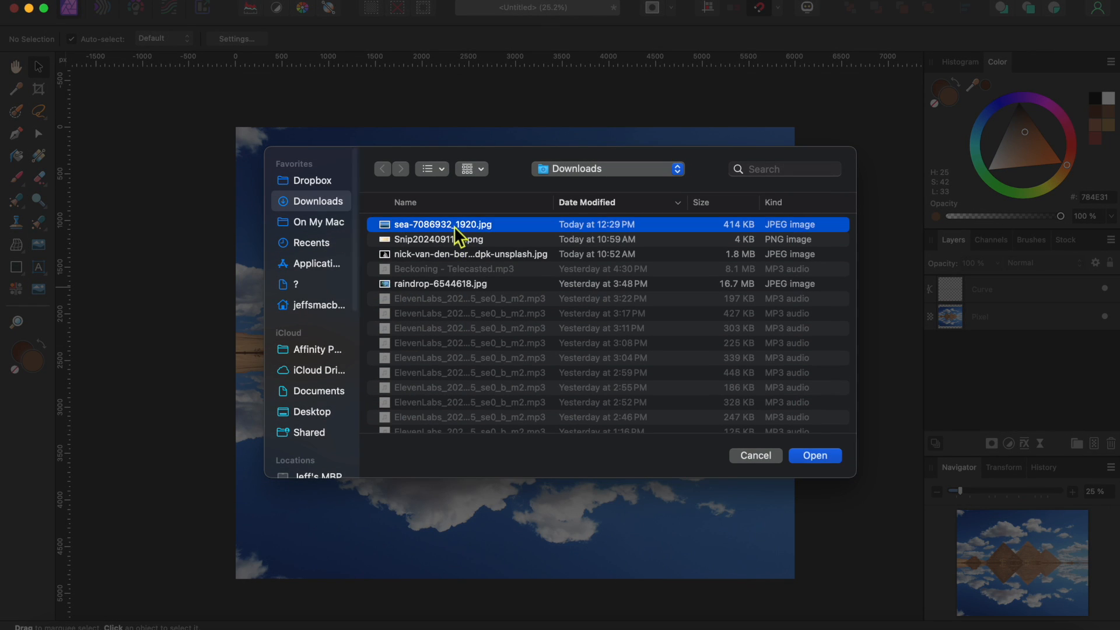
pyautogui.click(826, 456)
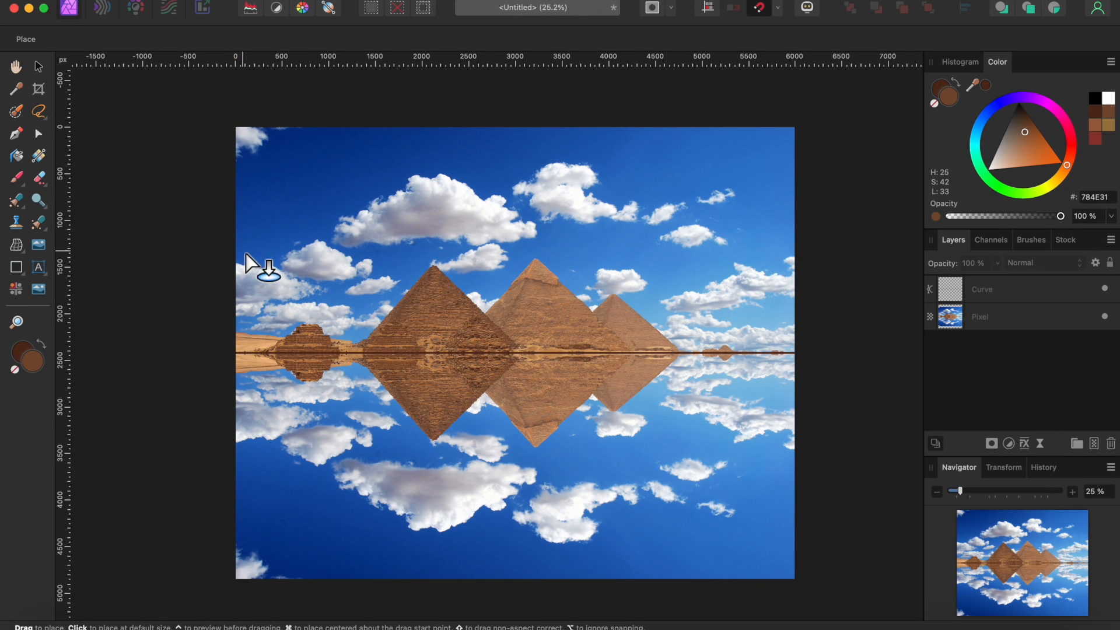
pyautogui.moveTo(245, 235); pyautogui.dragTo(729, 563)
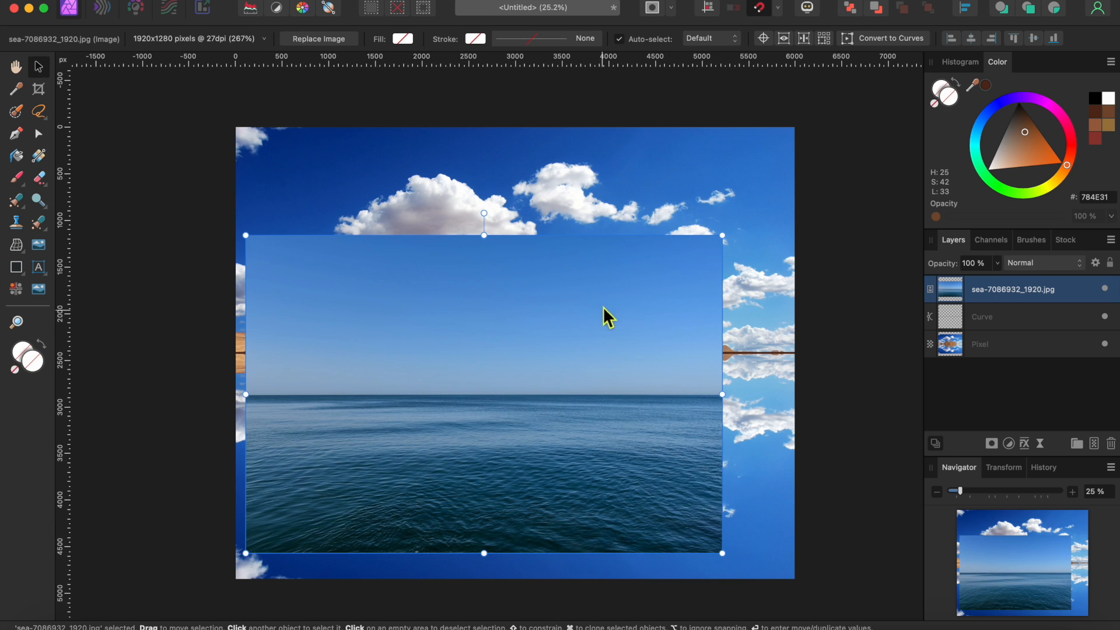
pyautogui.moveTo(565, 300); pyautogui.dragTo(612, 286)
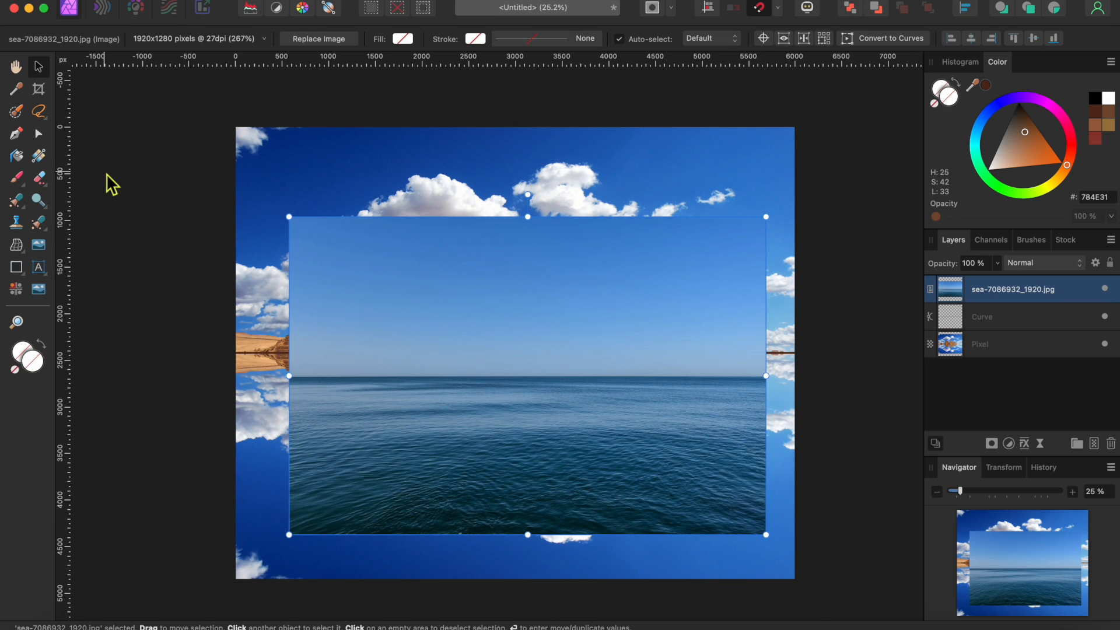
# Select the sea photo's sky with the Selection Brush, rasterize the layer, and delete the selected sky.
pyautogui.click(20, 112)
pyautogui.moveTo(403, 289); pyautogui.dragTo(470, 297)
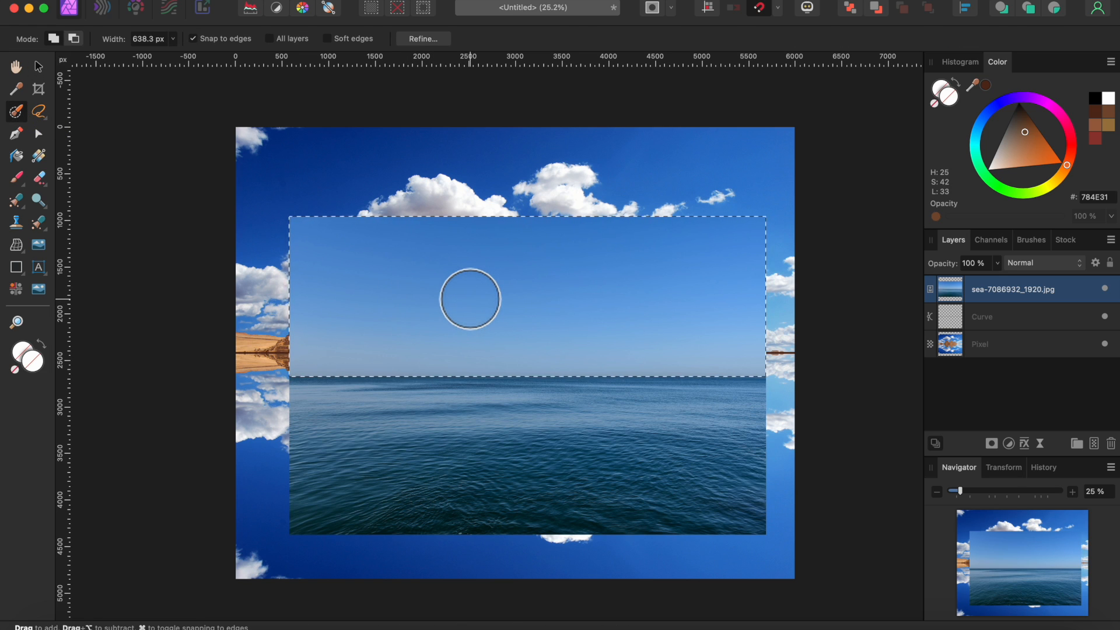
pyautogui.rightClick(1024, 288)
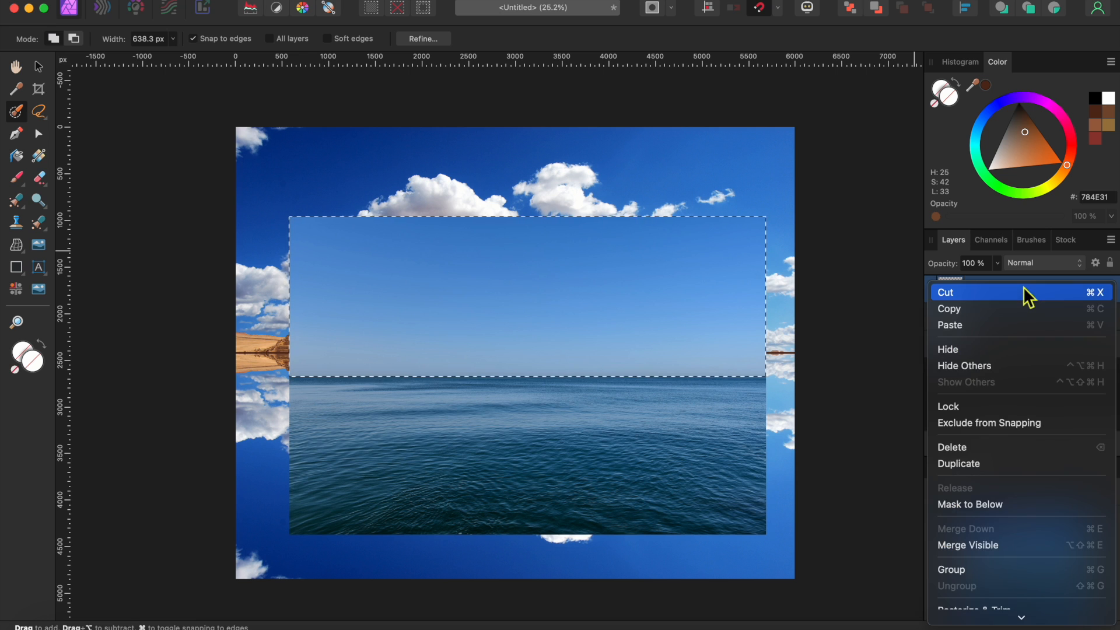
pyautogui.scroll(-1, 1010, 507)
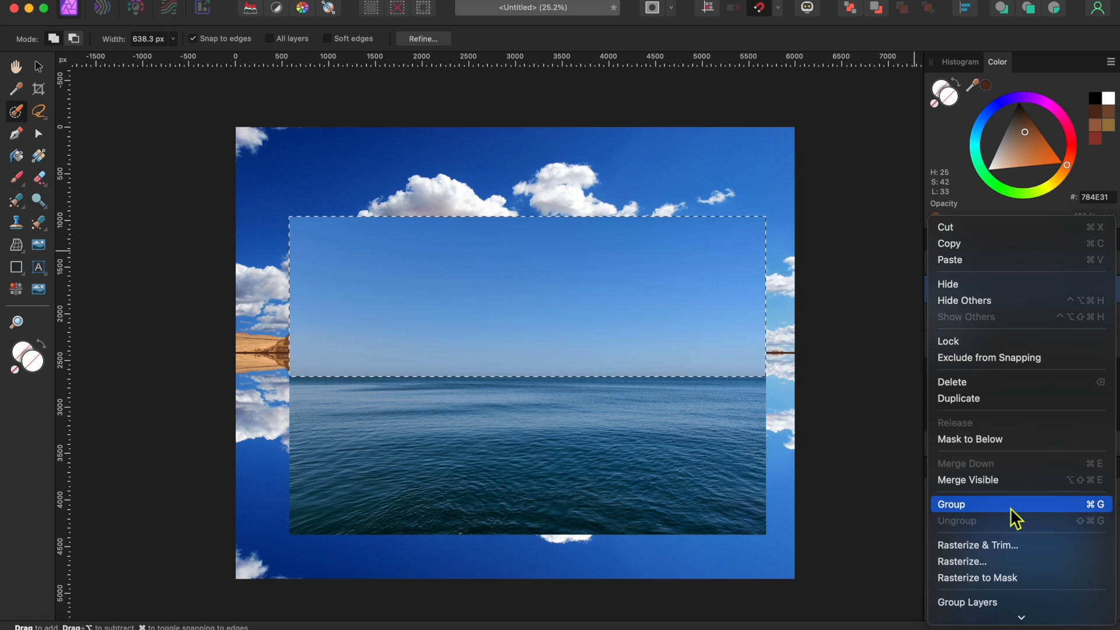
pyautogui.click(968, 561)
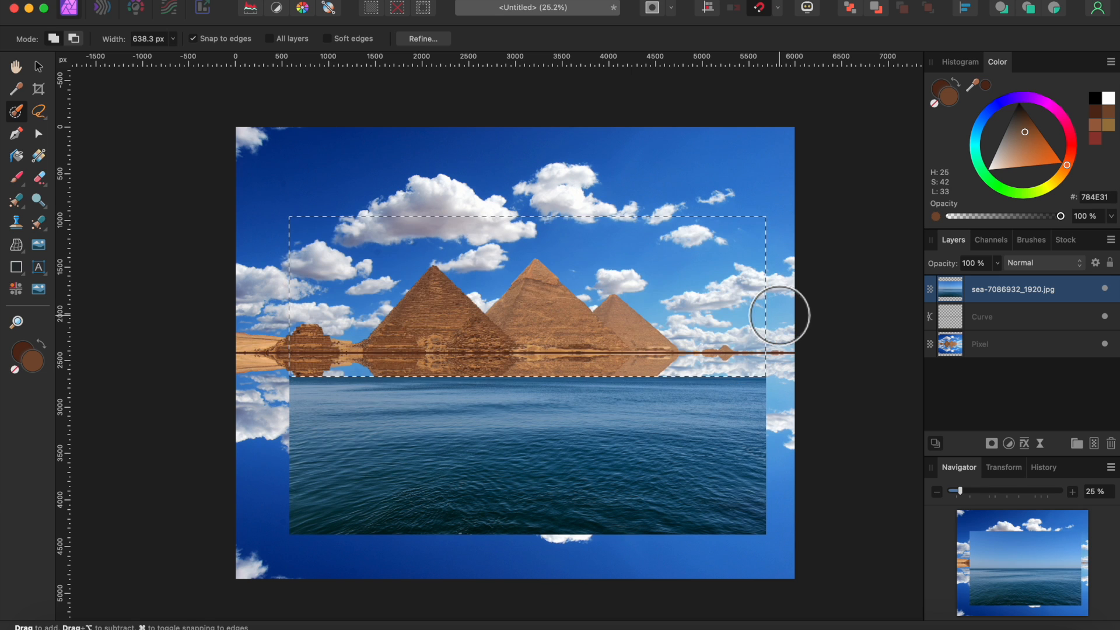
pyautogui.press('Delete')
pyautogui.press('super+d')
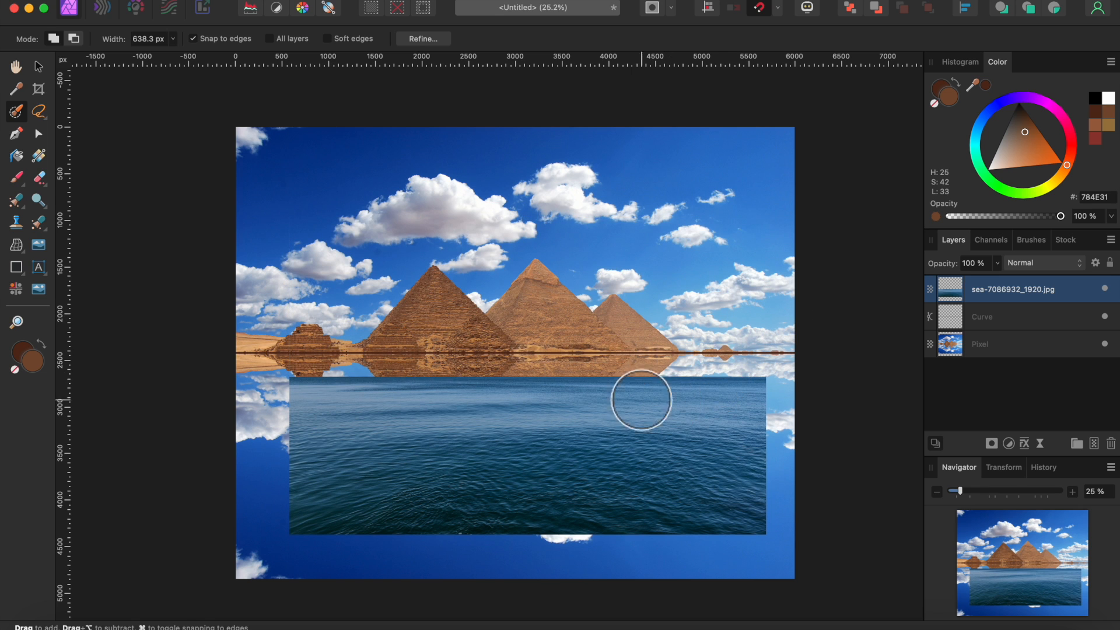
# Enlarge the sea layer to about 6500 px wide and align the water's upper edge with the pyramids' waterline, covering the full image width.
pyautogui.click(39, 66)
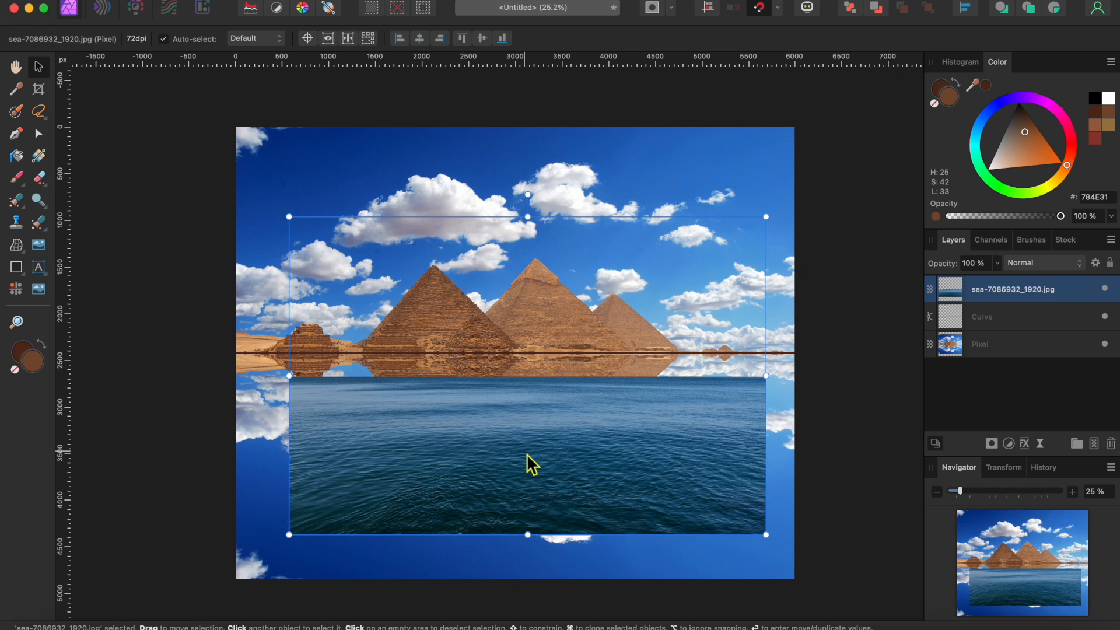
pyautogui.moveTo(529, 441); pyautogui.dragTo(476, 419)
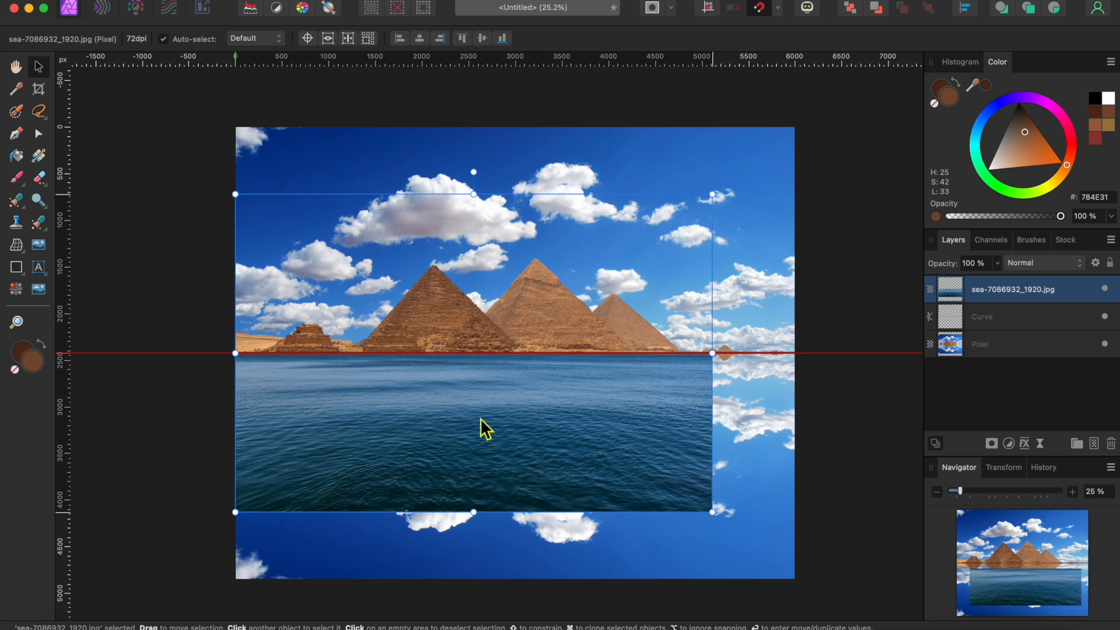
pyautogui.moveTo(714, 512); pyautogui.dragTo(852, 595)
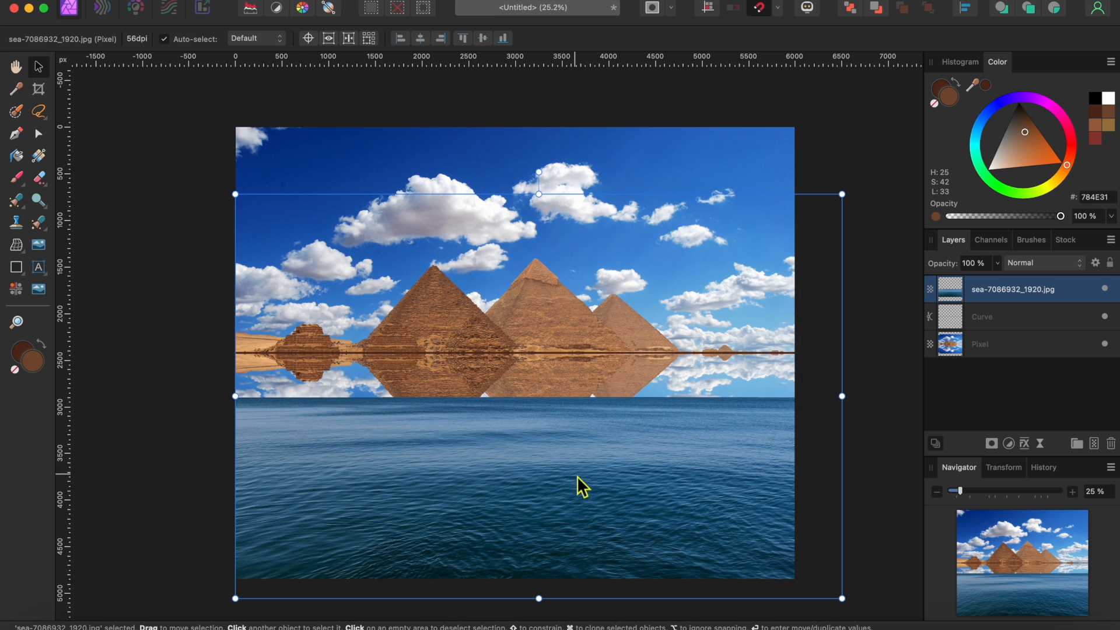
pyautogui.moveTo(541, 476); pyautogui.dragTo(505, 440)
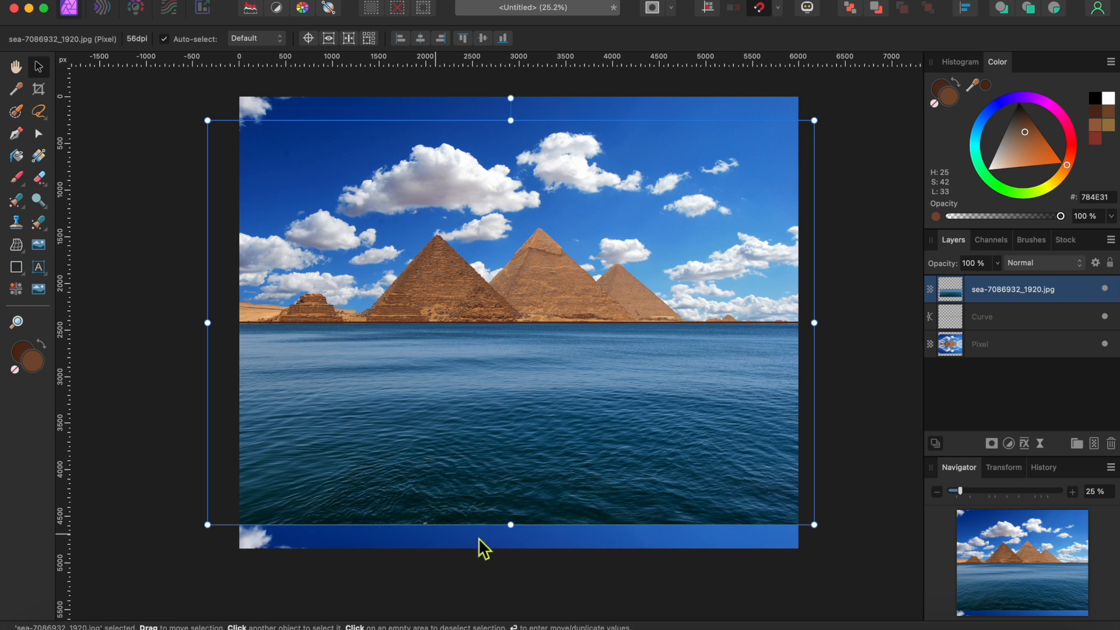
# Stretch the sea layer vertically to the canvas's upper and lower edges so the water fills the lower half, and deselect it.
pyautogui.moveTo(516, 536); pyautogui.dragTo(516, 549)
pyautogui.moveTo(518, 128); pyautogui.dragTo(516, 104)
pyautogui.click(850, 237)
pyautogui.scroll(1, 705, 307)
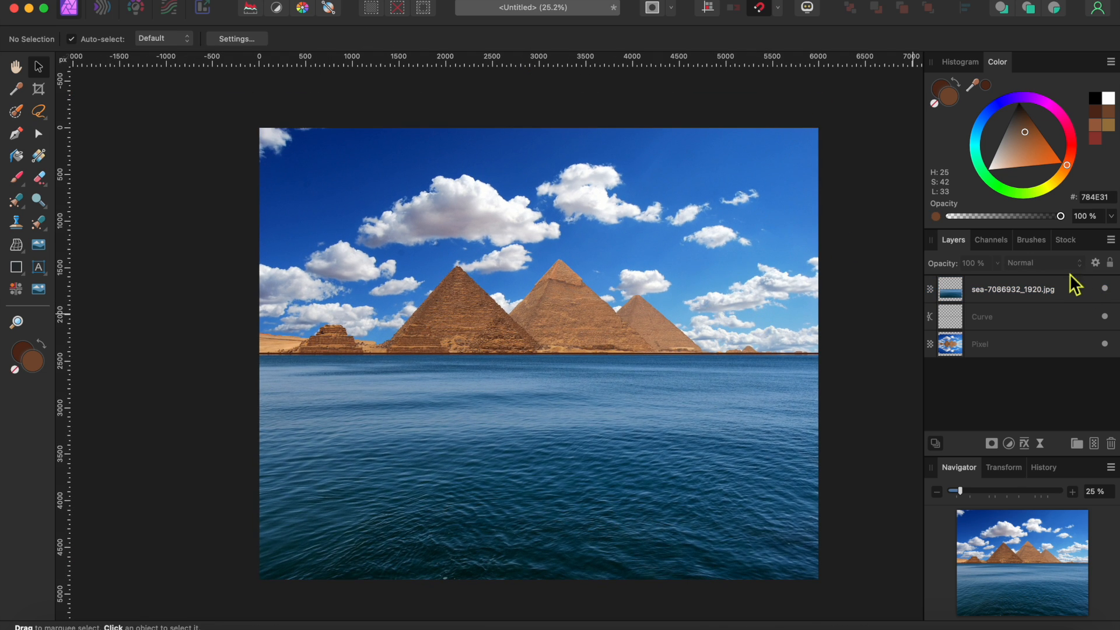
# Set the sea layer's blend mode to Soft Light and deselect the layer.
pyautogui.click(1024, 293)
pyautogui.click(1022, 264)
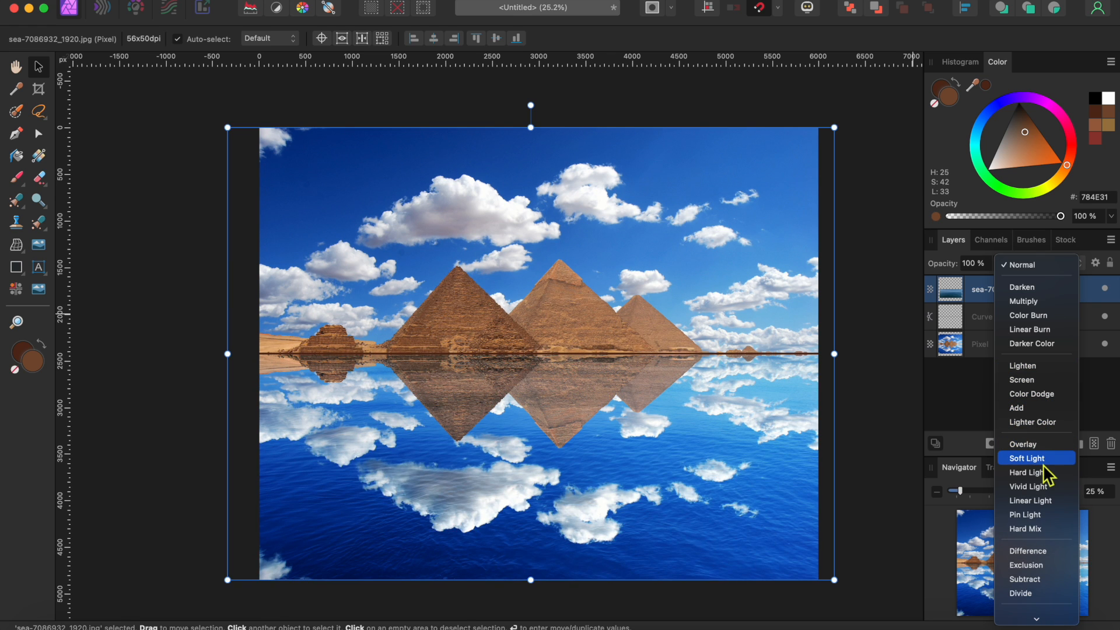
pyautogui.click(1044, 460)
pyautogui.click(881, 456)
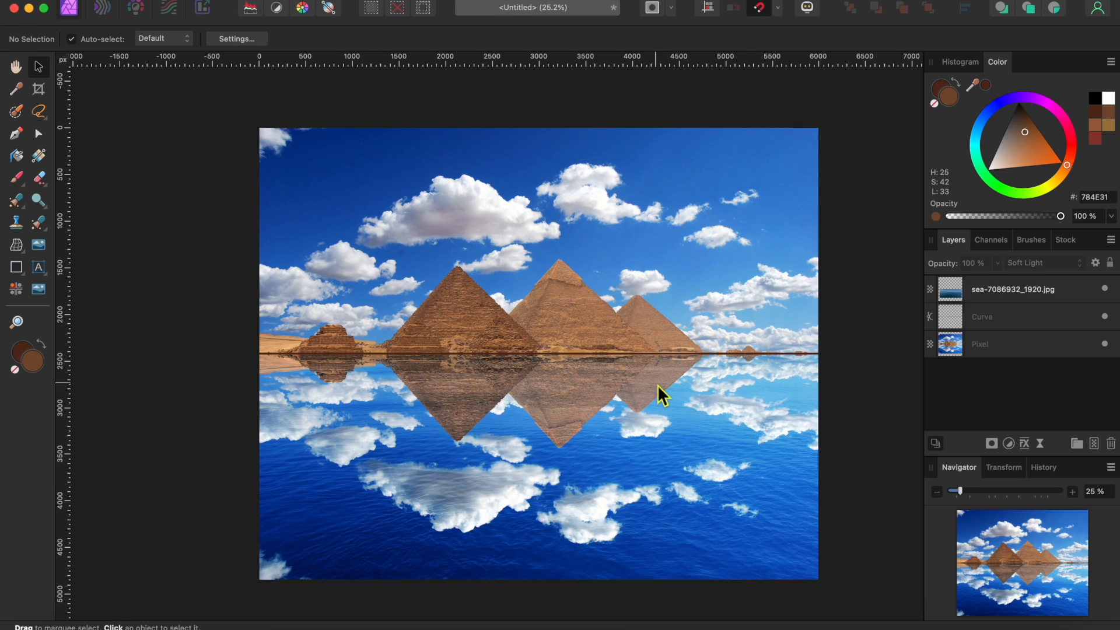